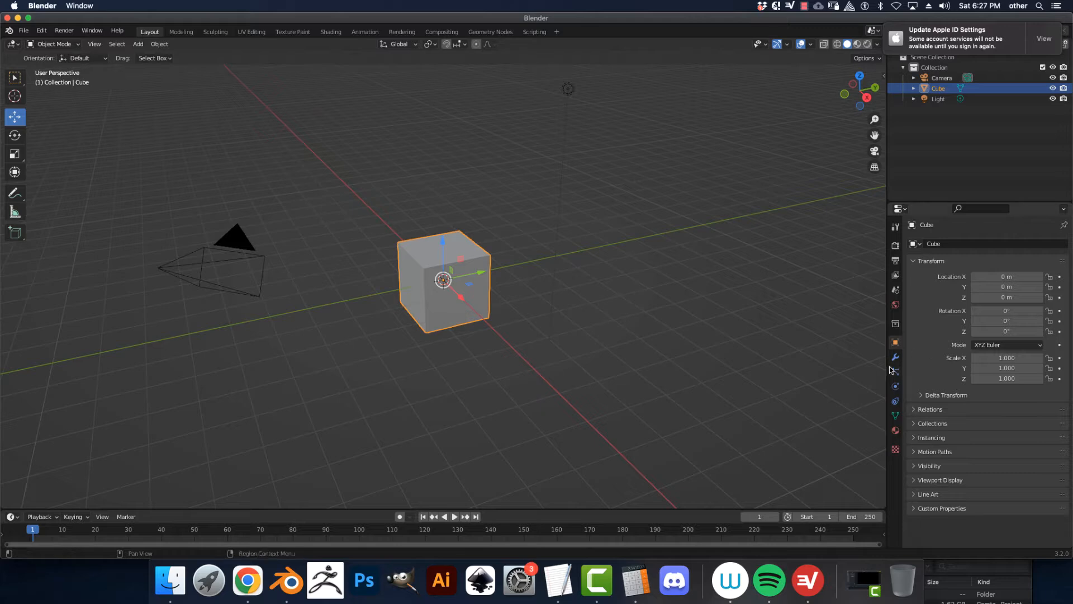
Step: Add a Subdivision Surface modifier to the default cube
{"action": "left_click", "coordinate": [896, 357]}
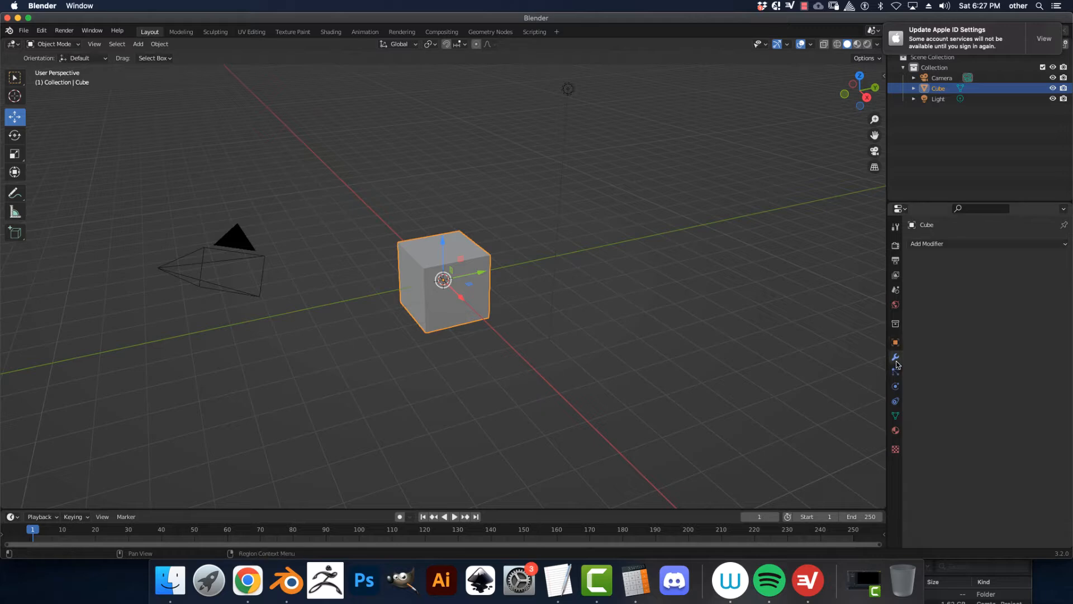
{"action": "left_click", "coordinate": [928, 248]}
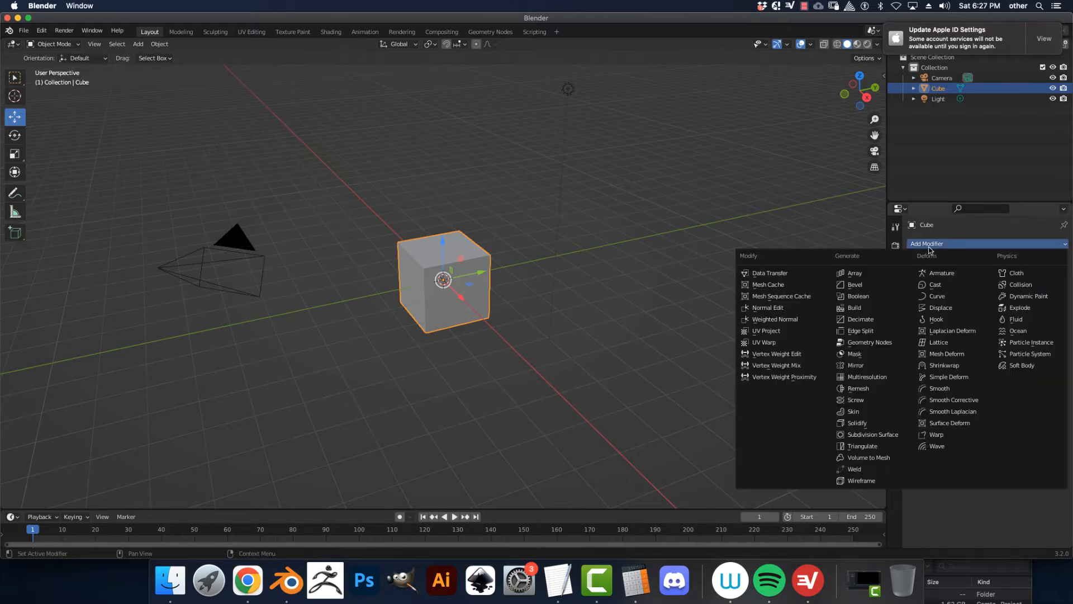
{"action": "left_click", "coordinate": [874, 435]}
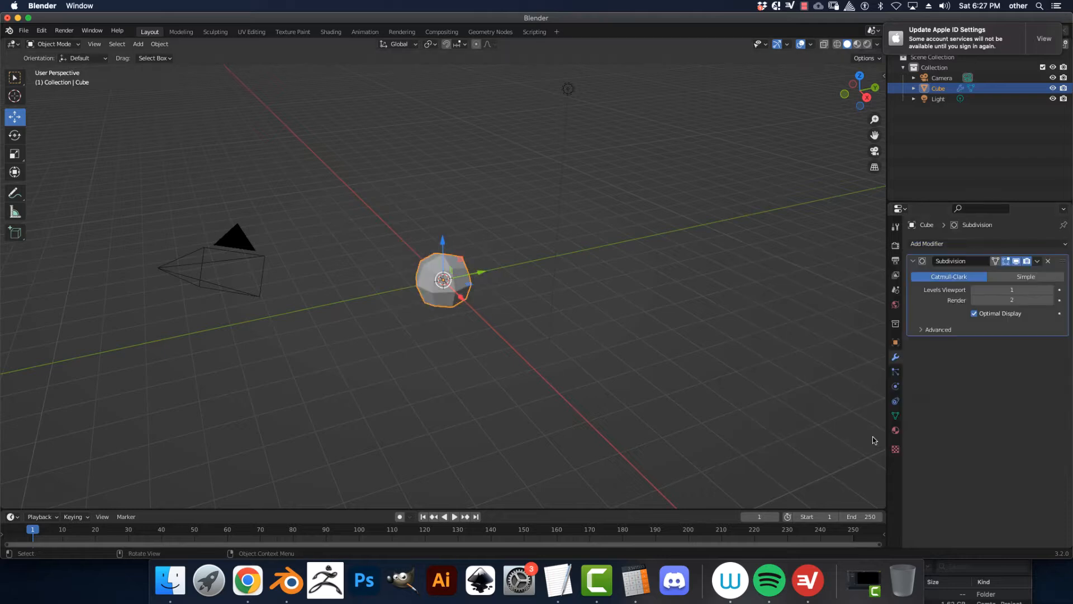
{"action": "middle_click_drag", "start_coordinate": [545, 338], "coordinate": [514, 330]}
{"action": "scroll", "coordinate": [522, 333], "scroll_direction": "up", "scroll_amount": 5}
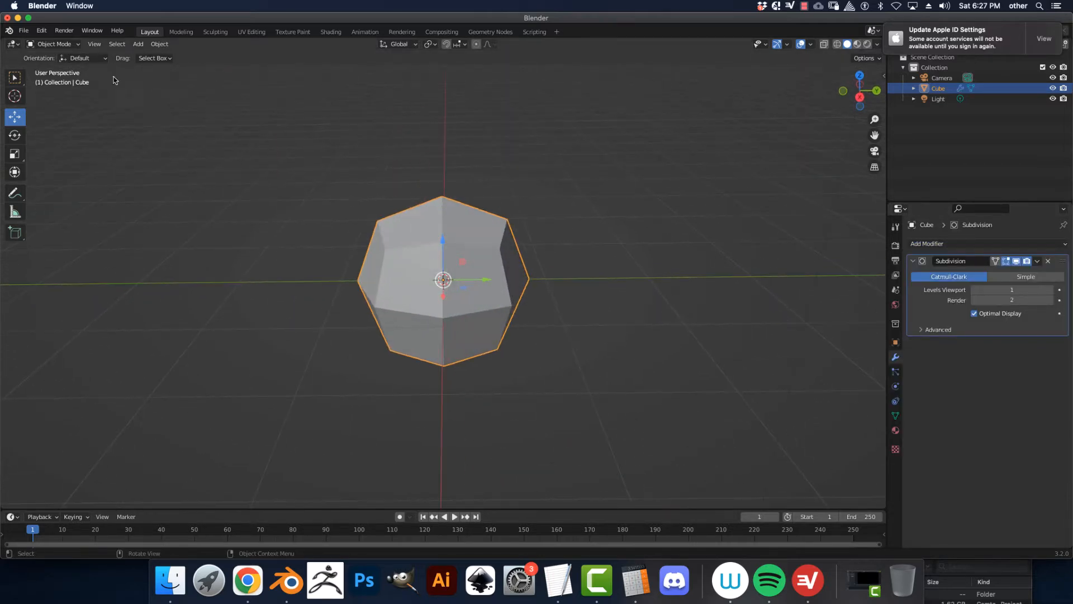
Step: Switch the cube to Edit Mode
{"action": "left_click", "coordinate": [70, 44]}
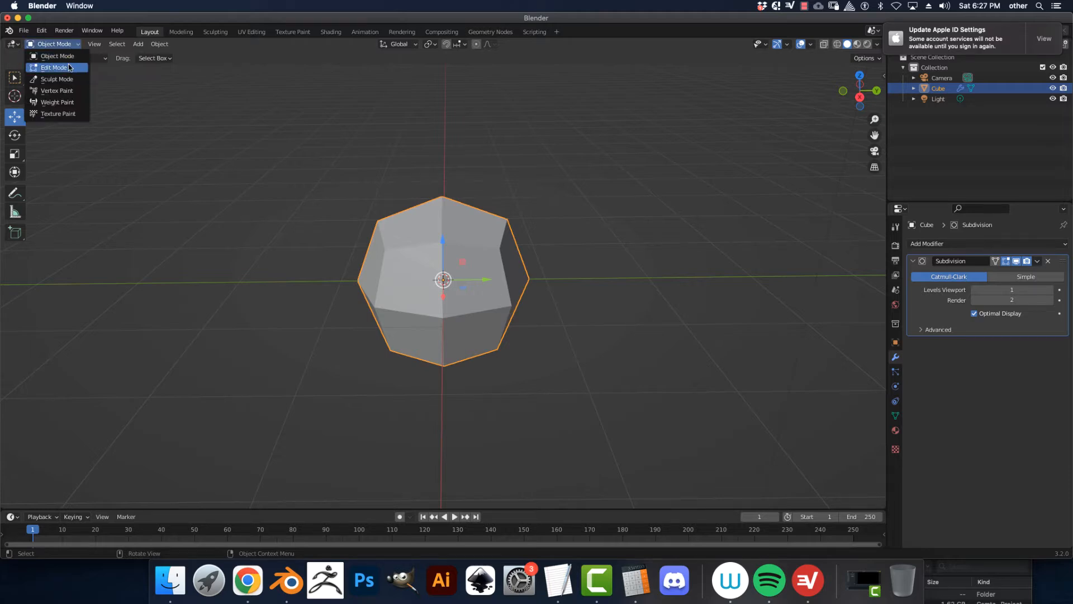
{"action": "left_click", "coordinate": [49, 64]}
{"action": "middle_click_drag", "start_coordinate": [492, 245], "coordinate": [492, 224]}
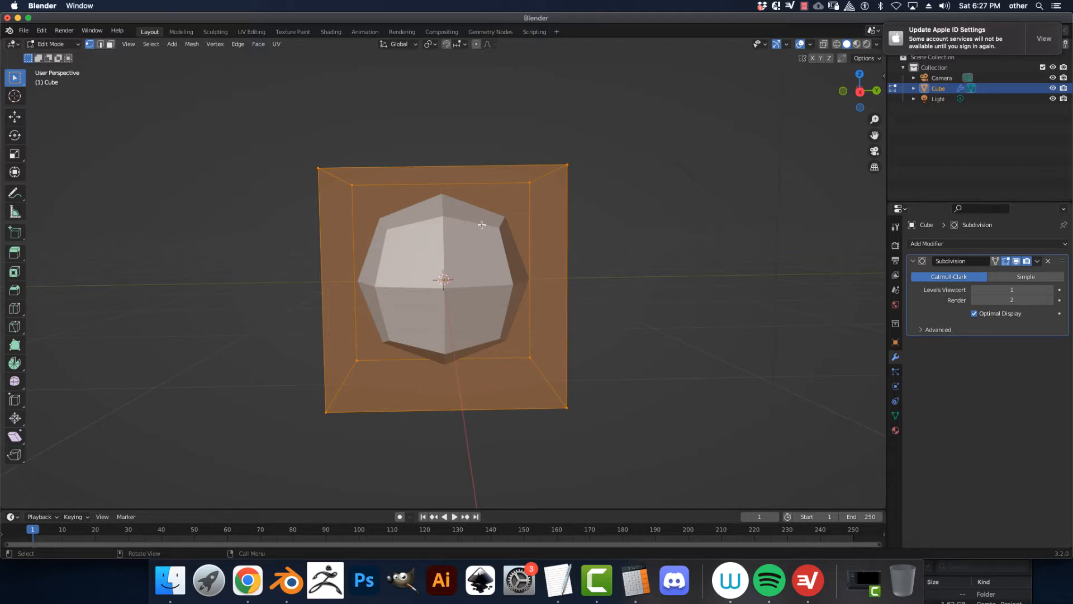
{"action": "left_click", "coordinate": [16, 310]}
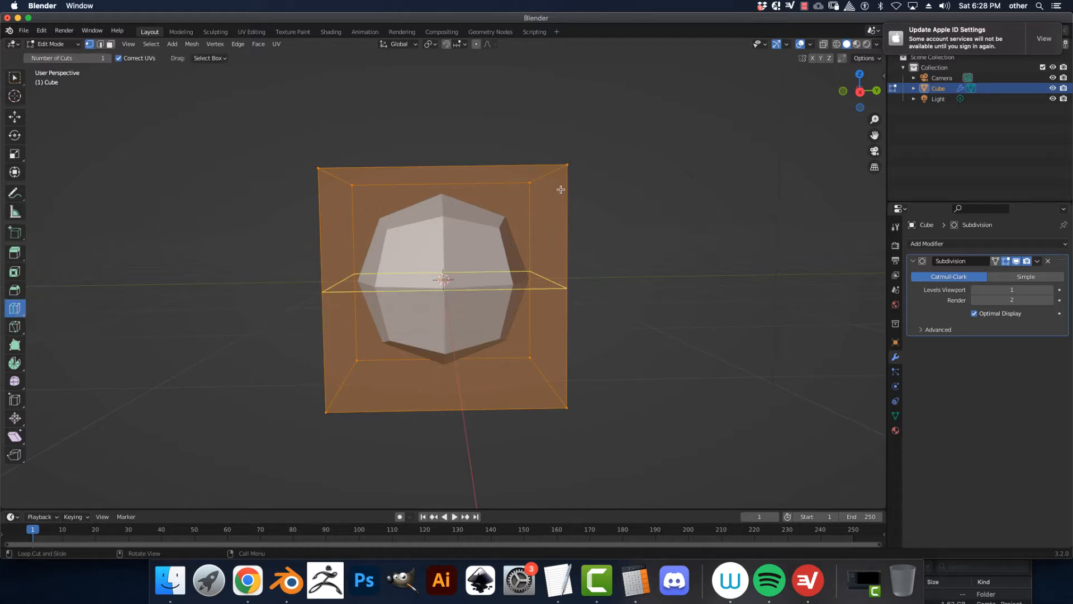
{"action": "middle_click_drag", "start_coordinate": [564, 193], "coordinate": [186, 196]}
{"action": "left_click", "coordinate": [11, 116]}
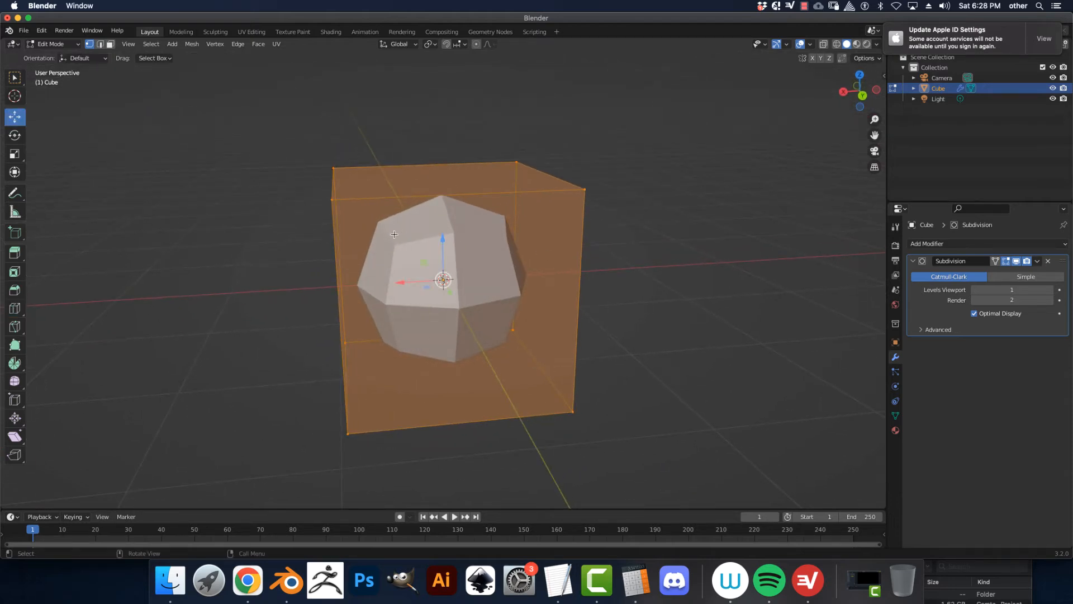
{"action": "middle_click_drag", "start_coordinate": [394, 235], "coordinate": [469, 284]}
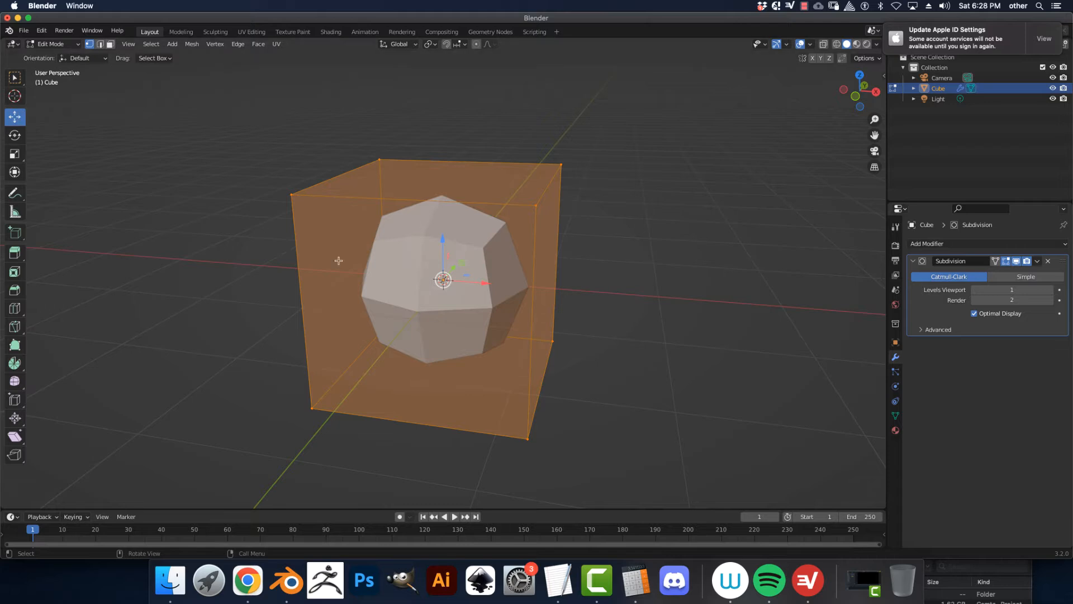
{"action": "middle_click_drag", "start_coordinate": [280, 267], "coordinate": [293, 251]}
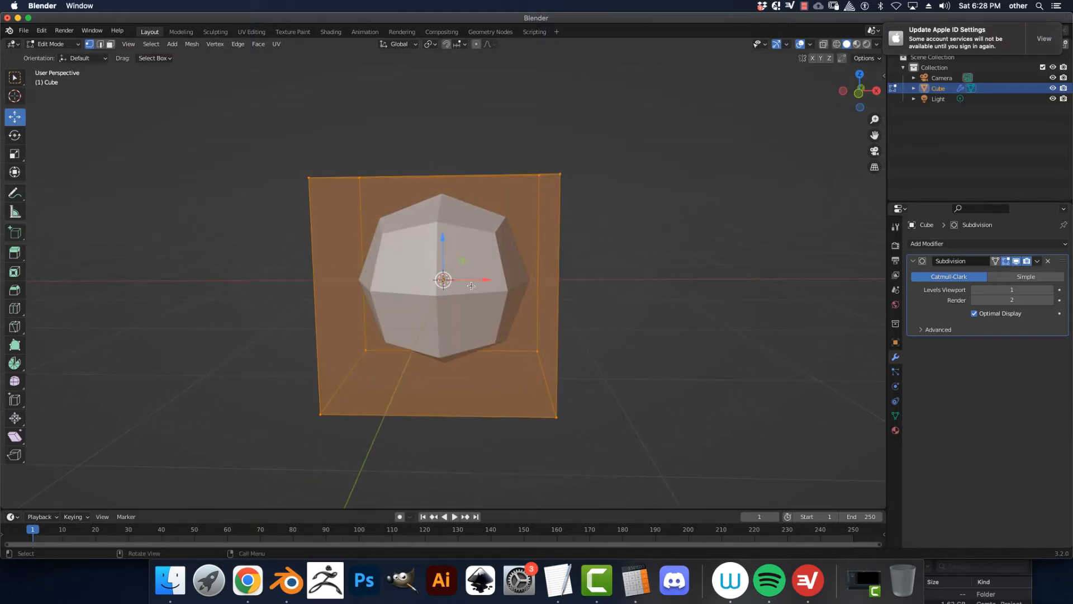
{"action": "middle_click_drag", "start_coordinate": [483, 289], "coordinate": [459, 276]}
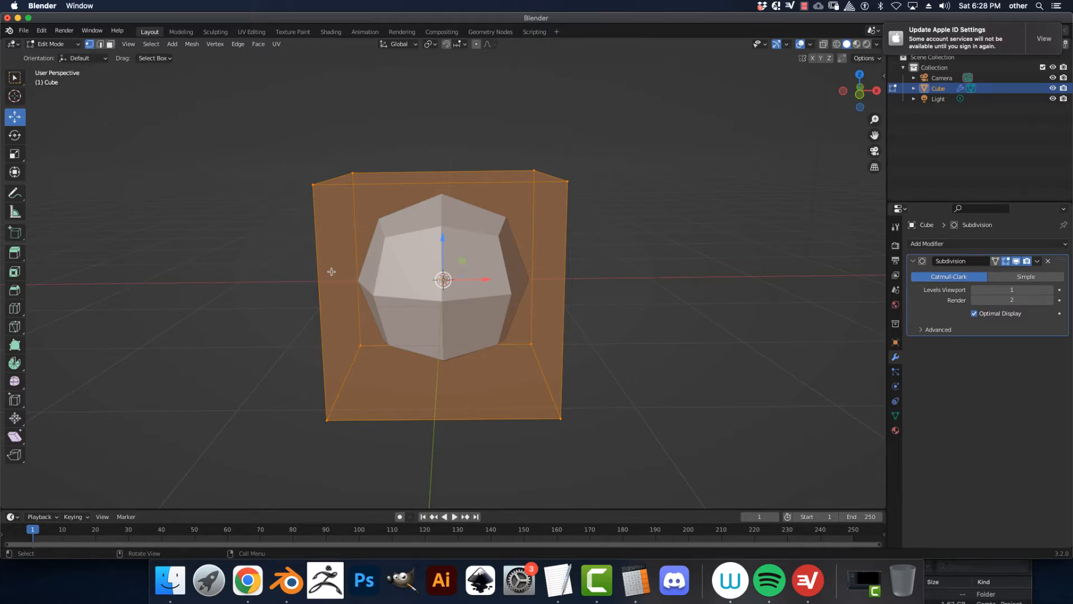
{"action": "middle_click_drag", "start_coordinate": [332, 272], "coordinate": [316, 275]}
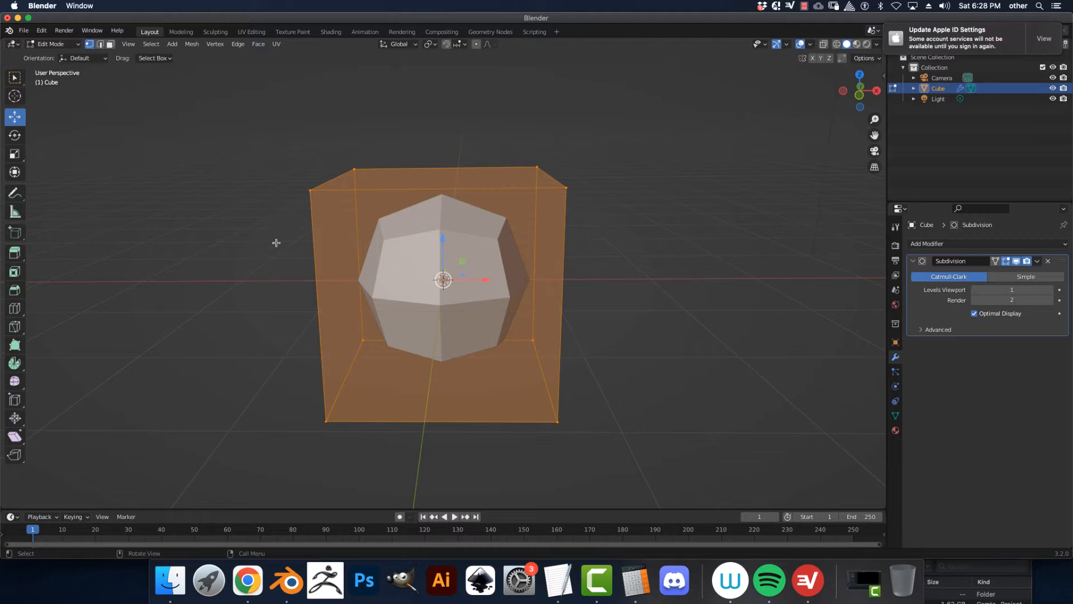
Step: Add a horizontal loop cut around the middle of the cube
{"action": "left_click", "coordinate": [14, 308]}
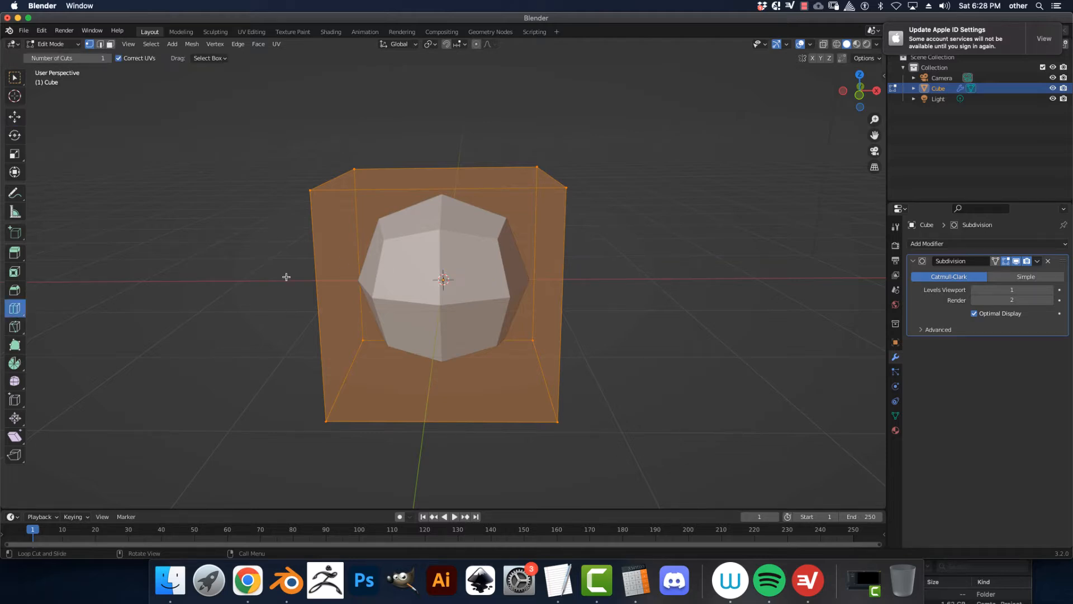
{"action": "left_click_drag", "start_coordinate": [315, 277], "coordinate": [314, 269]}
{"action": "middle_click_drag", "start_coordinate": [311, 378], "coordinate": [315, 363]}
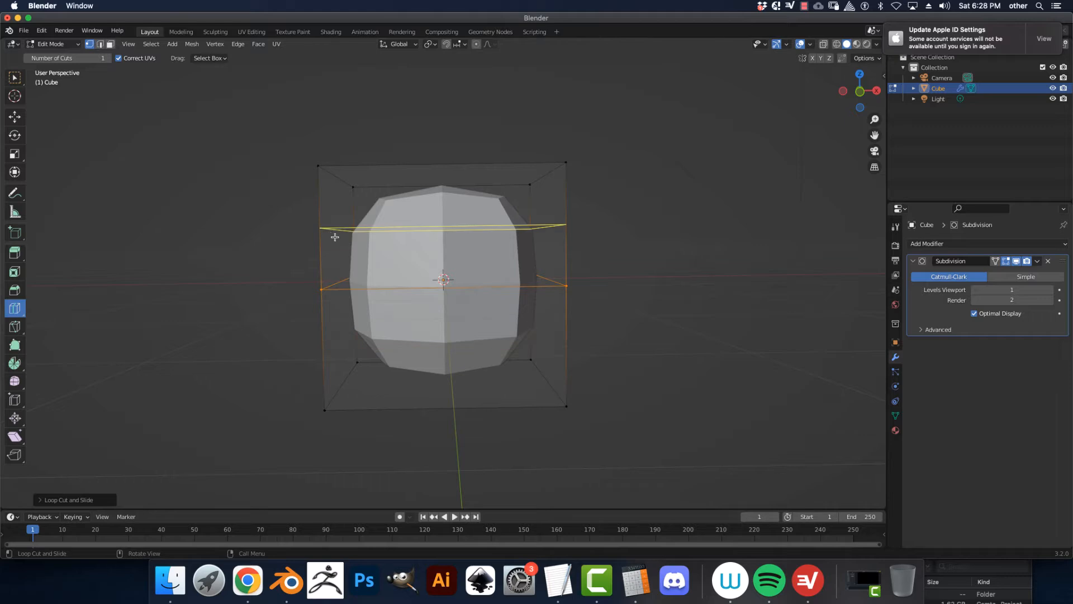
Step: Add two more horizontal loop cuts, one halfway up the upper half and one halfway down the lower half
{"action": "middle_click_drag", "start_coordinate": [587, 334], "coordinate": [594, 304]}
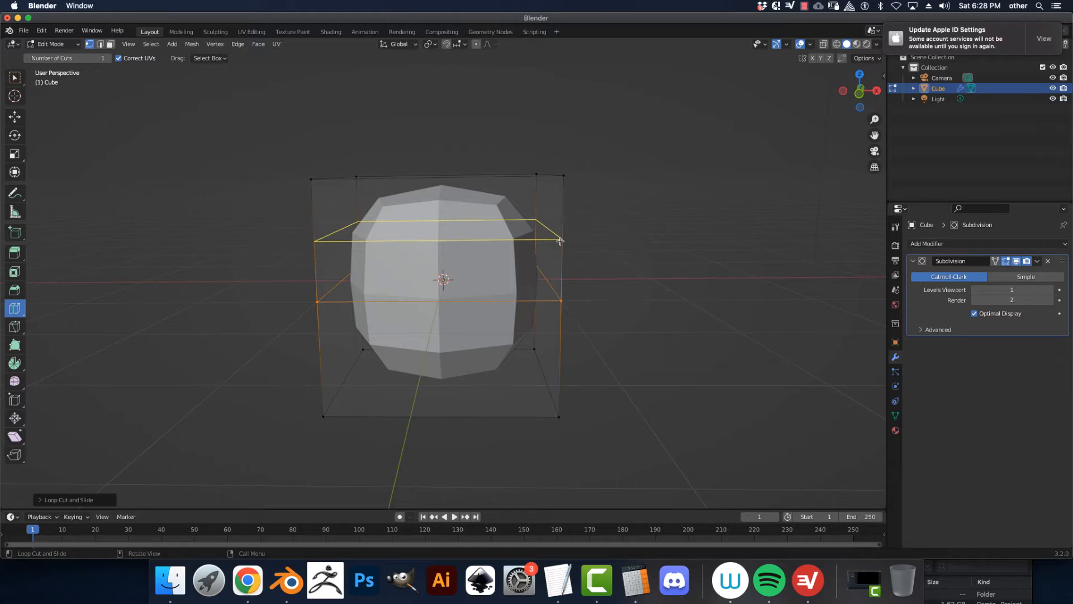
{"action": "left_click", "coordinate": [560, 246]}
{"action": "left_click", "coordinate": [561, 245]}
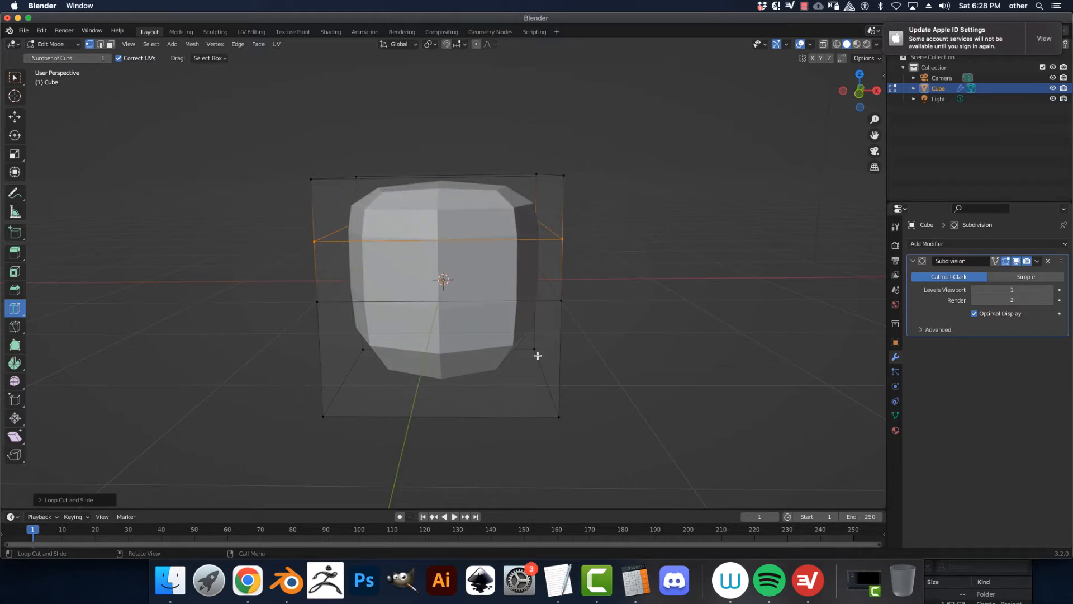
{"action": "left_click", "coordinate": [544, 337]}
{"action": "mouse_move", "coordinate": [522, 364]}
{"action": "middle_mouse_down"}
{"action": "mouse_move", "coordinate": [511, 351]}
{"action": "mouse_move", "coordinate": [491, 362]}
{"action": "mouse_move", "coordinate": [503, 359]}
{"action": "mouse_move", "coordinate": [487, 376]}
{"action": "mouse_move", "coordinate": [495, 377]}
{"action": "mouse_move", "coordinate": [451, 374]}
{"action": "mouse_move", "coordinate": [512, 384]}
{"action": "mouse_move", "coordinate": [525, 371]}
{"action": "middle_mouse_up"}
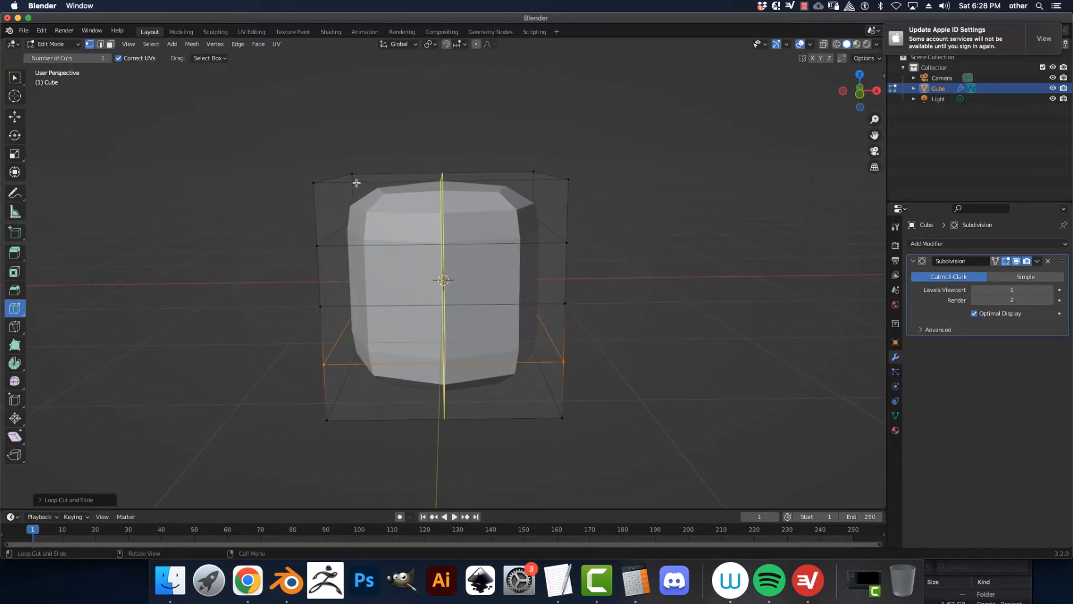
Step: Inset the cube's front face in the band just below the middle and scale the inset face narrower for the mouth
{"action": "middle_click_drag", "start_coordinate": [484, 251], "coordinate": [482, 253]}
{"action": "middle_click_drag", "start_coordinate": [455, 206], "coordinate": [438, 233]}
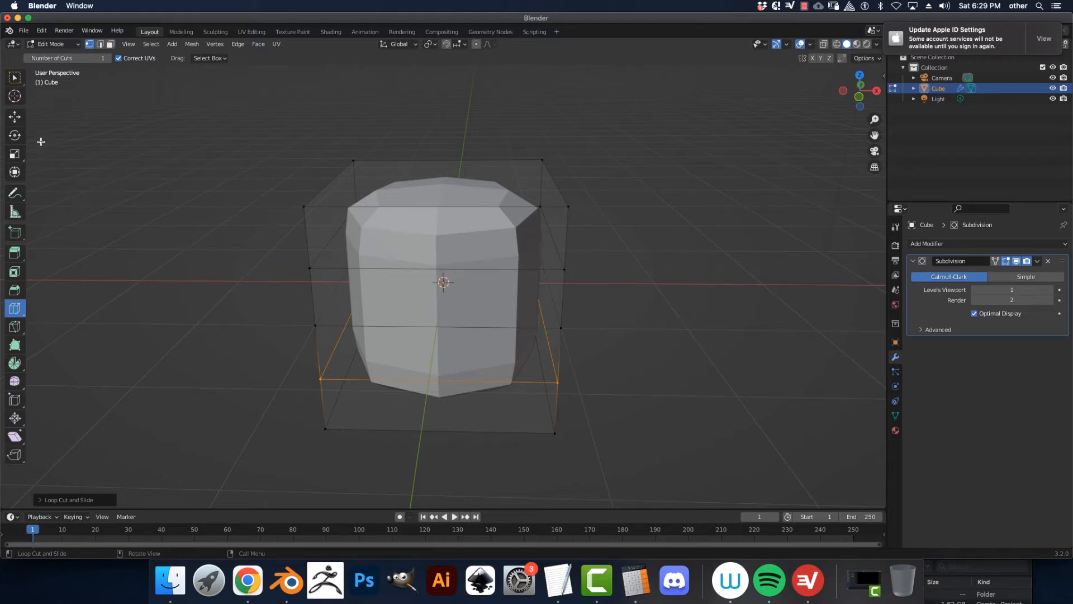
{"action": "left_click", "coordinate": [15, 117]}
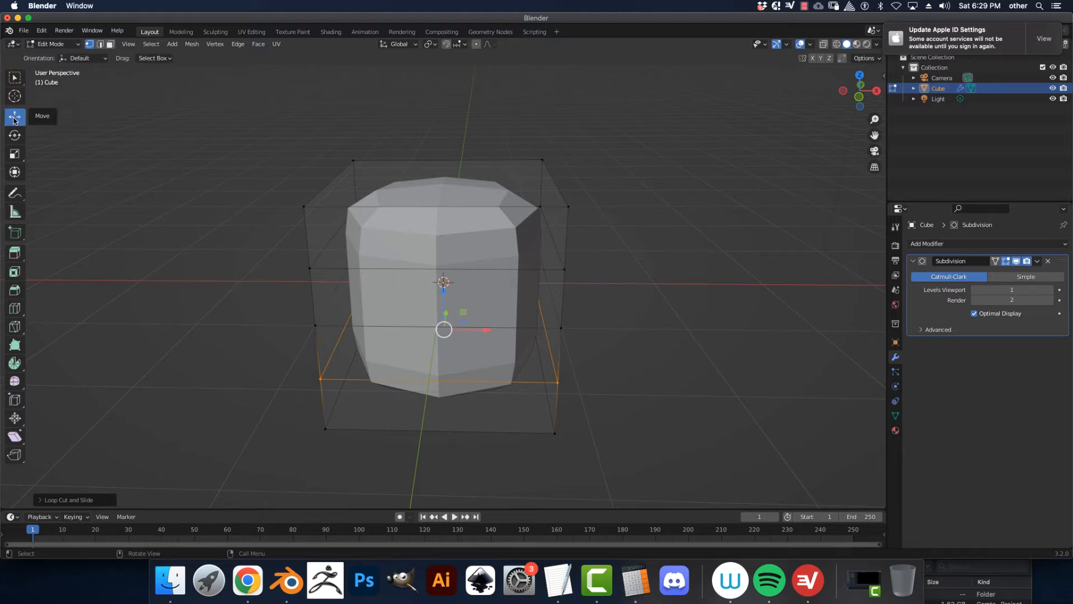
{"action": "middle_click_drag", "start_coordinate": [263, 388], "coordinate": [242, 345]}
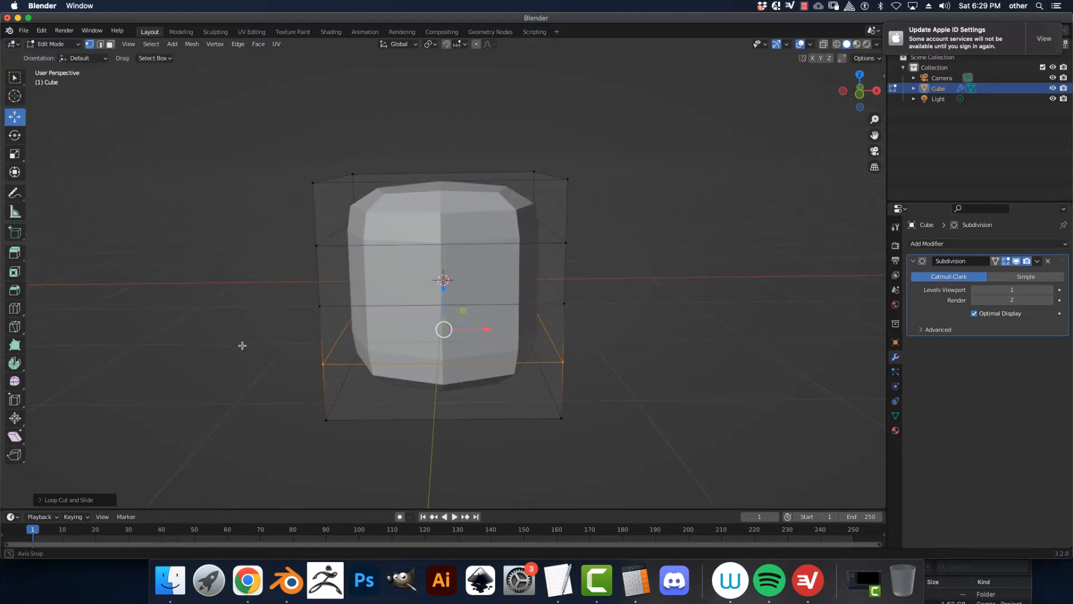
{"action": "left_click", "coordinate": [110, 45]}
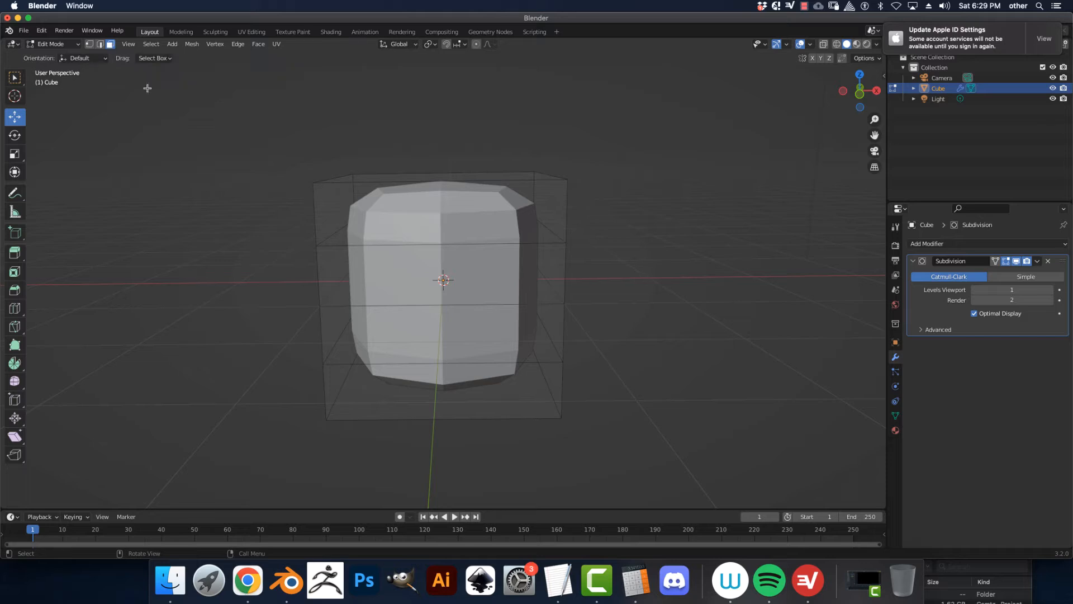
{"action": "left_click", "coordinate": [476, 342], "text": "alt"}
{"action": "middle_click_drag", "start_coordinate": [473, 331], "coordinate": [433, 330]}
{"action": "left_click", "coordinate": [24, 274]}
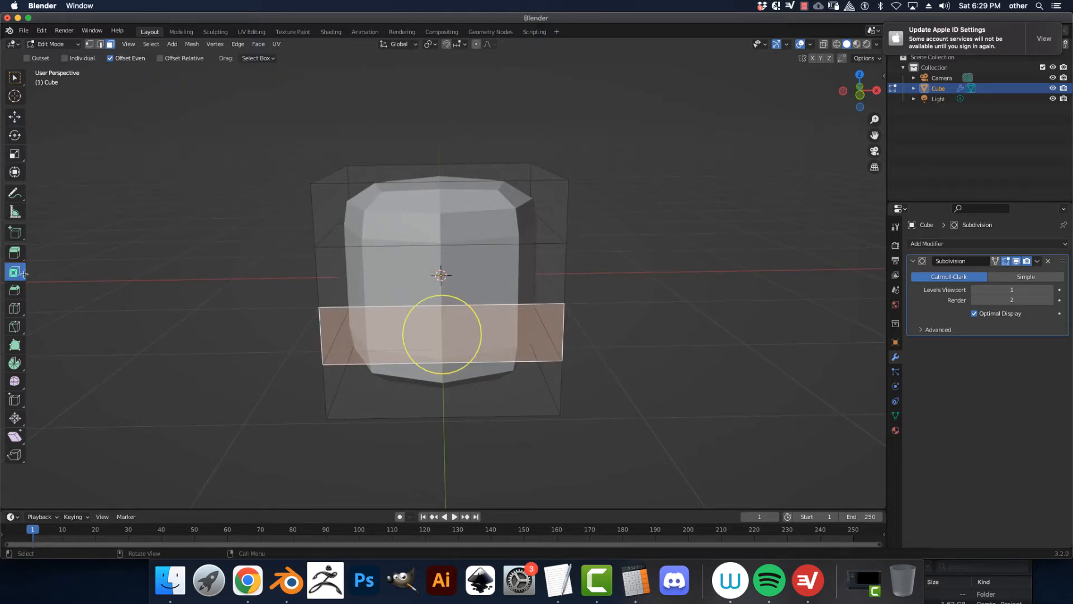
{"action": "mouse_move", "coordinate": [478, 318]}
{"action": "left_mouse_down"}
{"action": "mouse_move", "coordinate": [459, 320]}
{"action": "mouse_move", "coordinate": [462, 331]}
{"action": "left_mouse_up"}
{"action": "left_click", "coordinate": [14, 155]}
{"action": "middle_click_drag", "start_coordinate": [571, 352], "coordinate": [506, 364]}
Step: Extrude the inset mouth face inward through the cube toward its back
{"action": "left_click", "coordinate": [14, 252]}
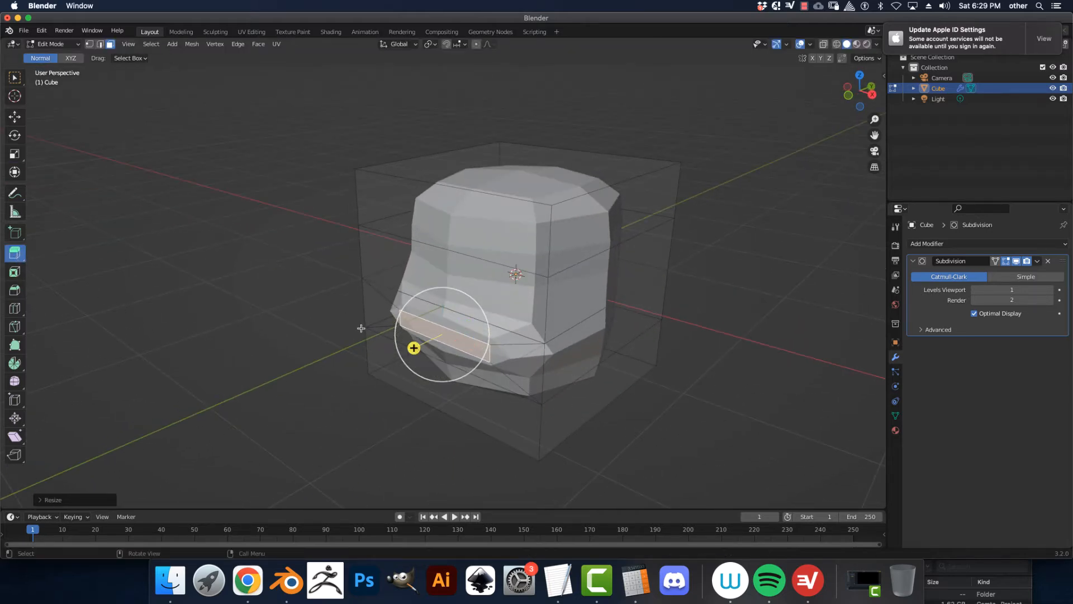
{"action": "left_click_drag", "start_coordinate": [418, 351], "coordinate": [570, 333]}
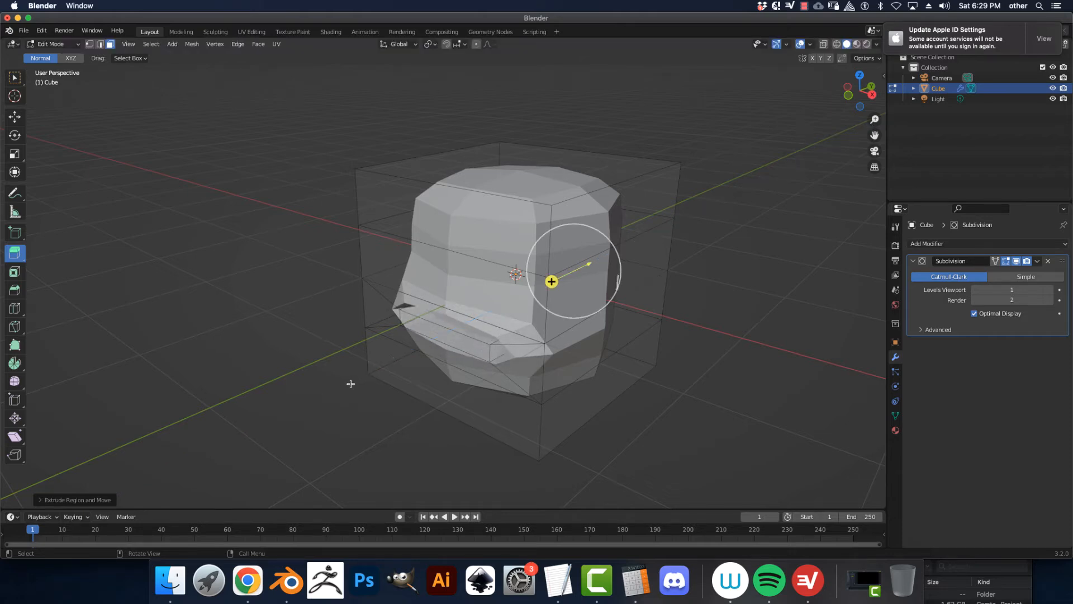
{"action": "middle_click_drag", "start_coordinate": [351, 384], "coordinate": [324, 363]}
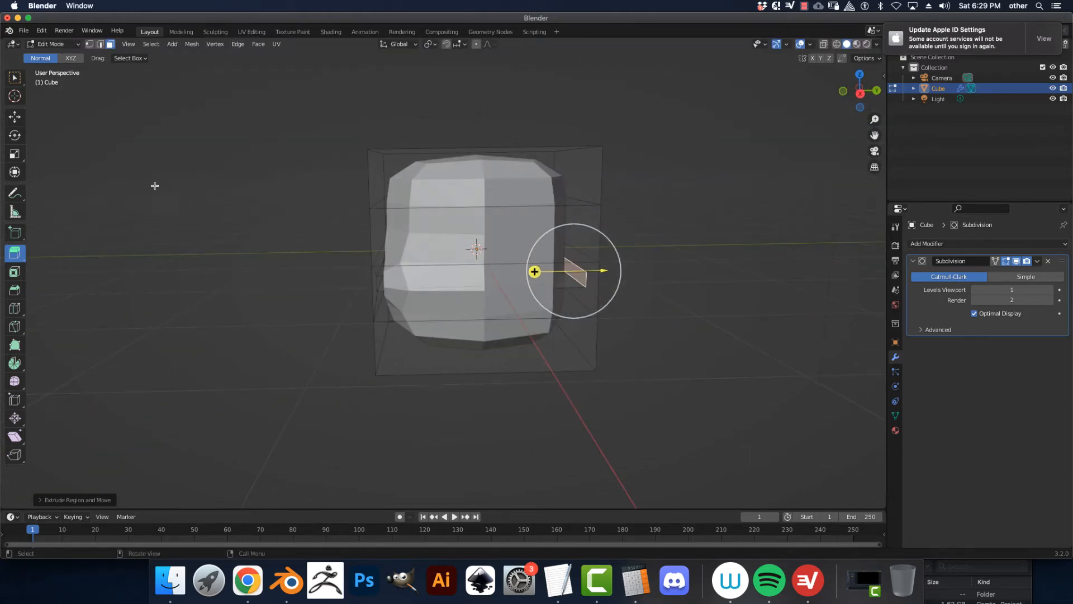
Step: Move the extruded mouth face along Y back inside the cube, near the front, to form a mouth cavity
{"action": "left_click", "coordinate": [15, 116]}
{"action": "middle_click_drag", "start_coordinate": [386, 271], "coordinate": [340, 297]}
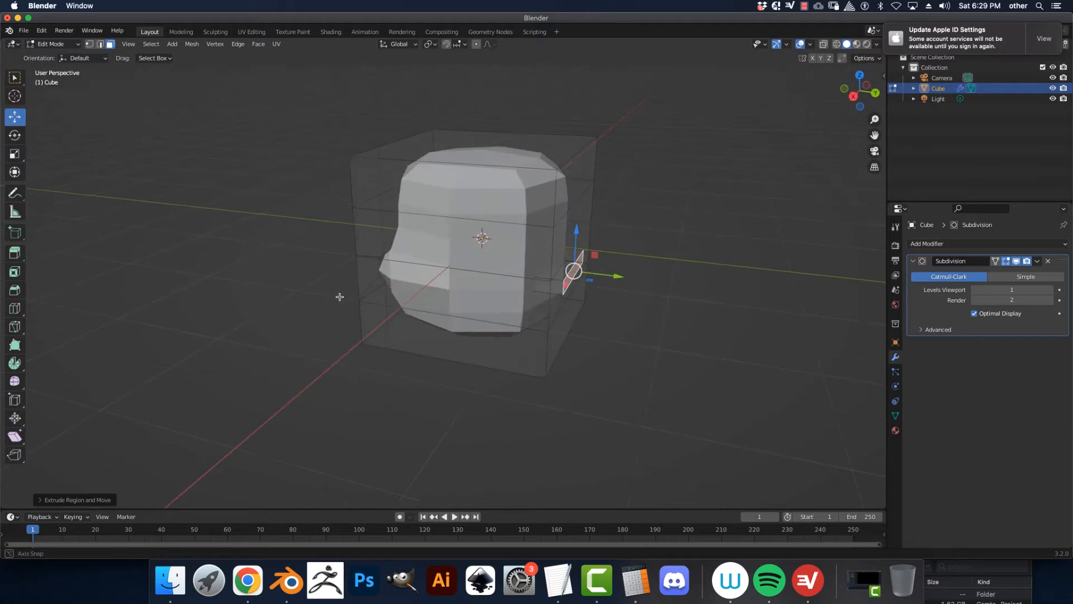
{"action": "left_click_drag", "start_coordinate": [617, 276], "coordinate": [548, 271]}
{"action": "middle_click_drag", "start_coordinate": [537, 280], "coordinate": [498, 302]}
{"action": "left_click_drag", "start_coordinate": [540, 259], "coordinate": [488, 270]}
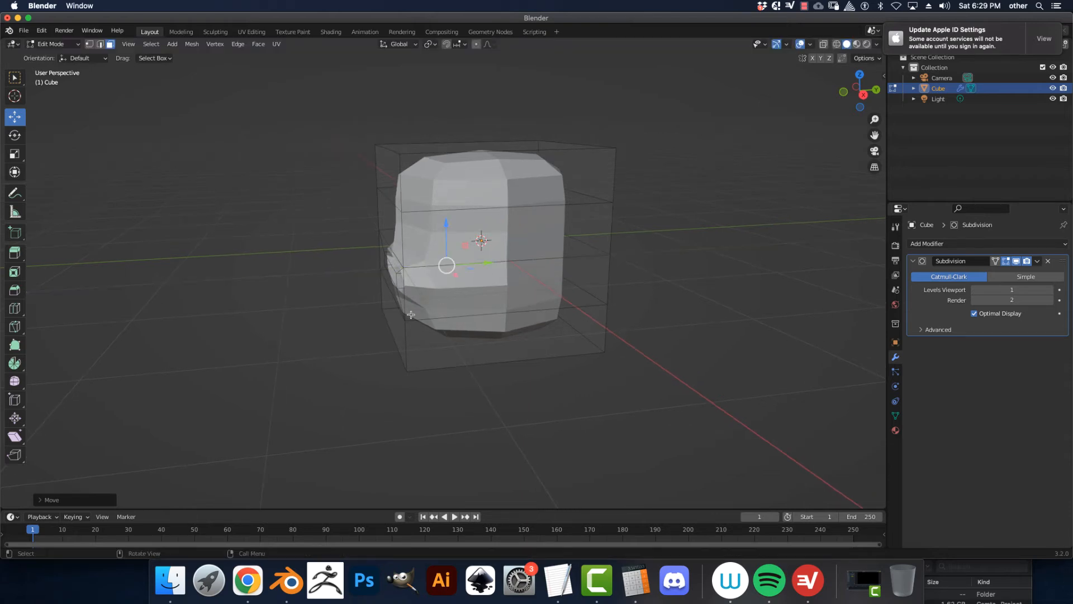
{"action": "middle_click_drag", "start_coordinate": [414, 308], "coordinate": [466, 278]}
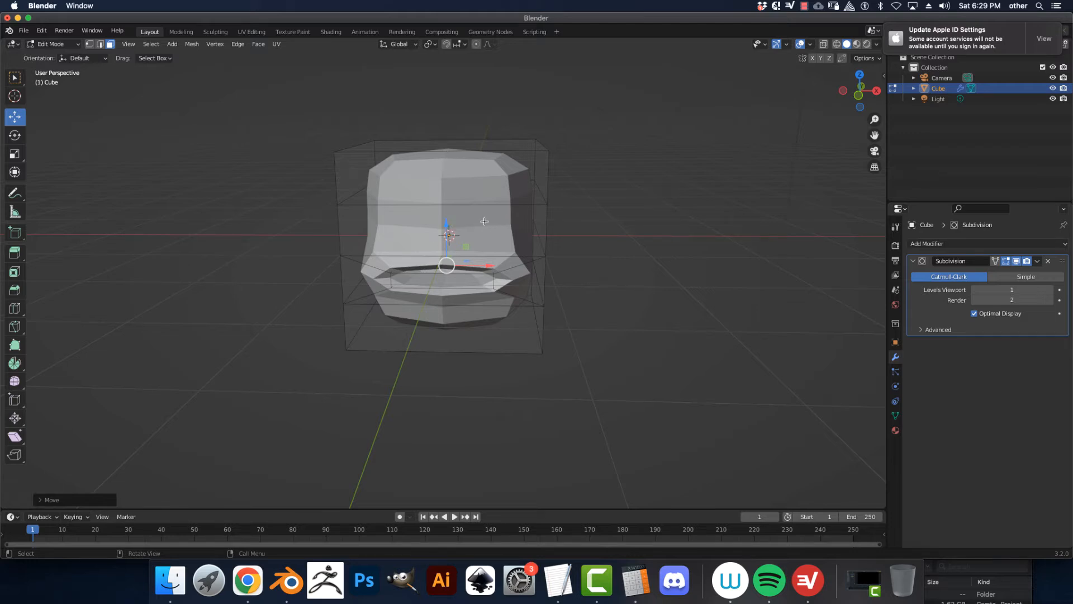
Step: Add a vertical loop cut down the centre of the front, splitting the cube into two halves
{"action": "left_click", "coordinate": [15, 308]}
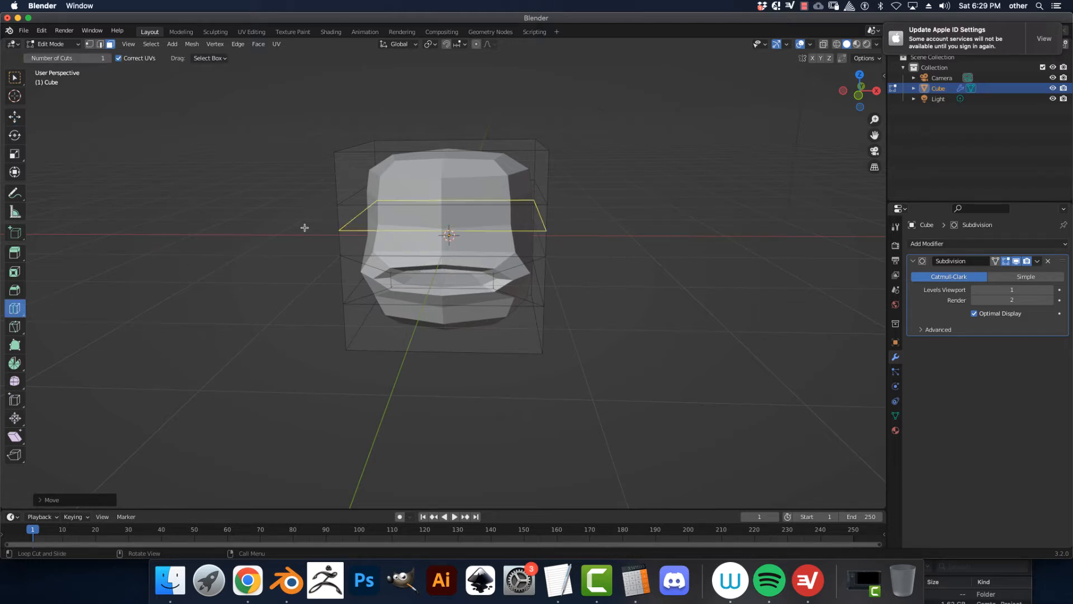
{"action": "left_click", "coordinate": [442, 201]}
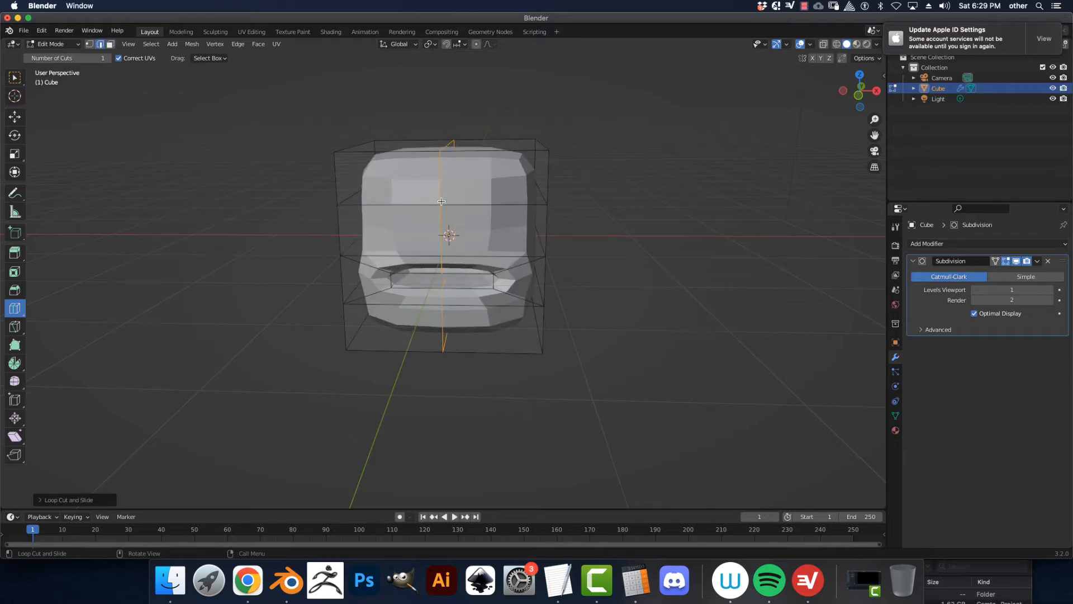
{"action": "left_click", "coordinate": [15, 116]}
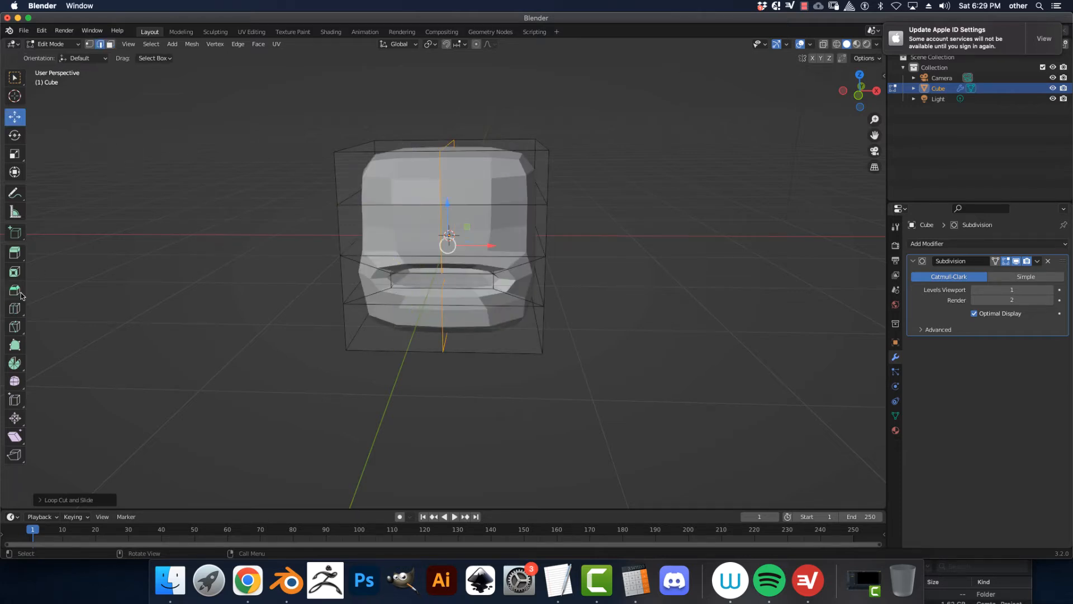
Step: Inset the front face just above the mouth on the +X side of the centre cut for an eye
{"action": "left_click", "coordinate": [14, 271]}
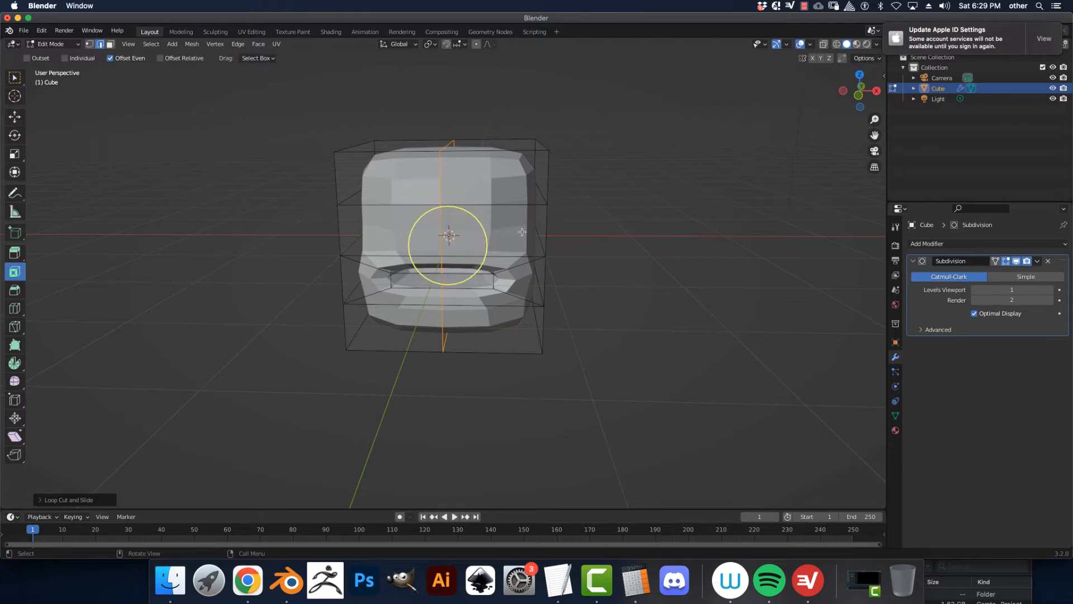
{"action": "left_click", "coordinate": [110, 45]}
{"action": "left_click", "coordinate": [519, 230]}
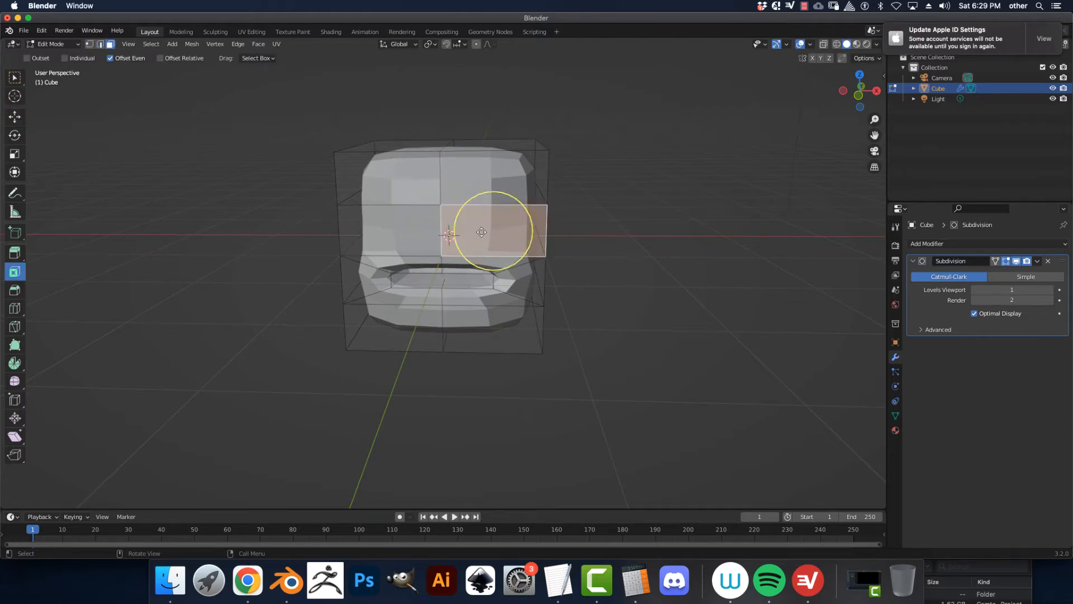
{"action": "middle_click_drag", "start_coordinate": [534, 230], "coordinate": [535, 237]}
{"action": "left_click_drag", "start_coordinate": [533, 232], "coordinate": [512, 232]}
{"action": "middle_click_drag", "start_coordinate": [550, 280], "coordinate": [554, 272]}
Step: Scale the inset eye face narrower along X and move it inward to form an eye socket
{"action": "left_click", "coordinate": [14, 155]}
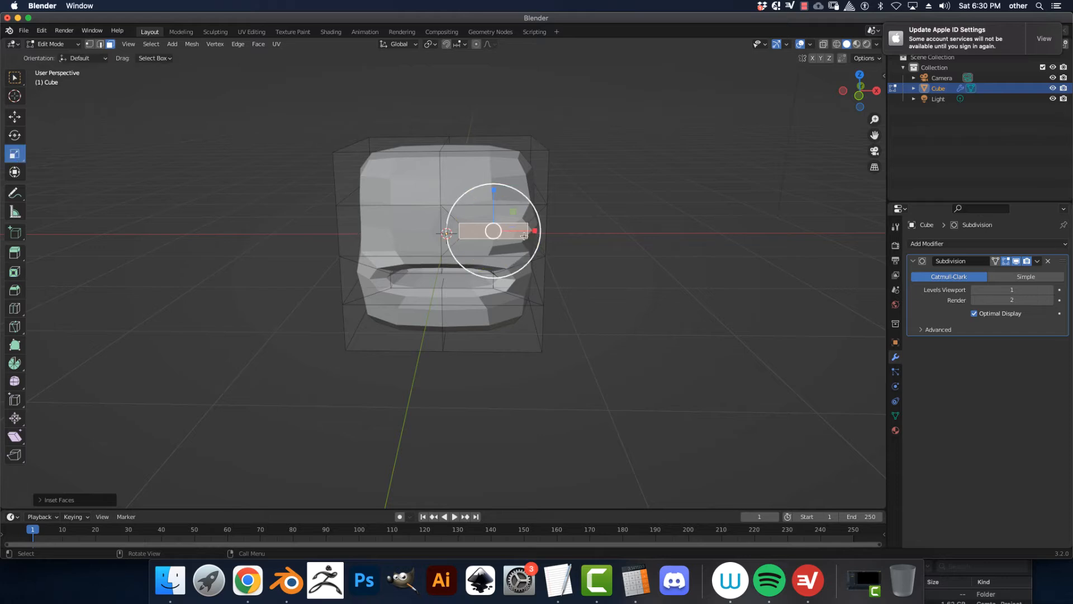
{"action": "left_click_drag", "start_coordinate": [535, 230], "coordinate": [511, 230]}
{"action": "left_click", "coordinate": [14, 117]}
{"action": "middle_click_drag", "start_coordinate": [578, 237], "coordinate": [473, 242]}
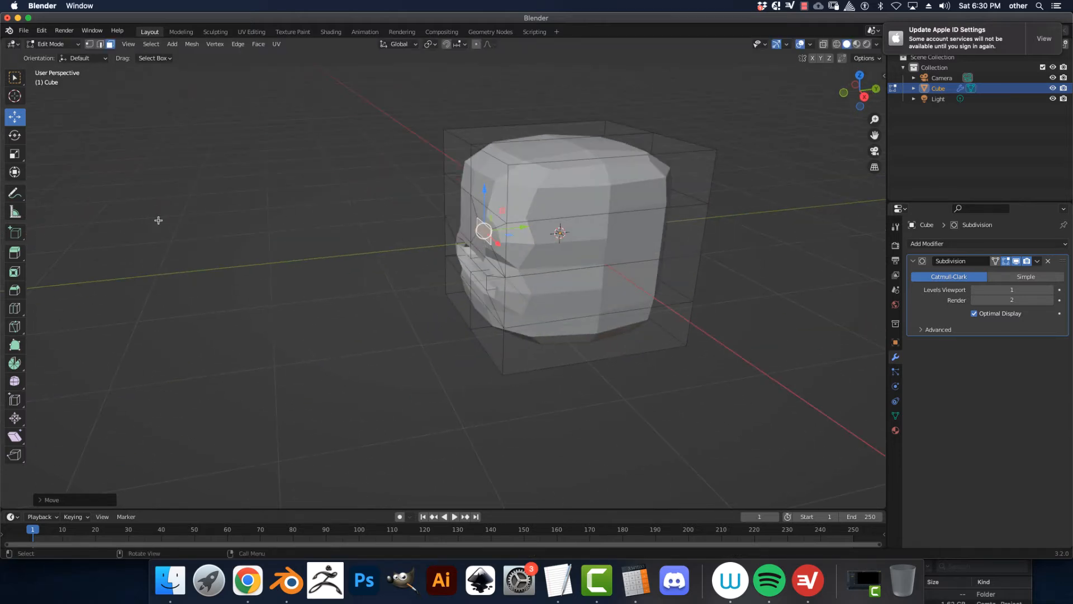
Step: Extrude the inset eye face into the head to deepen the eye socket
{"action": "left_click", "coordinate": [14, 252]}
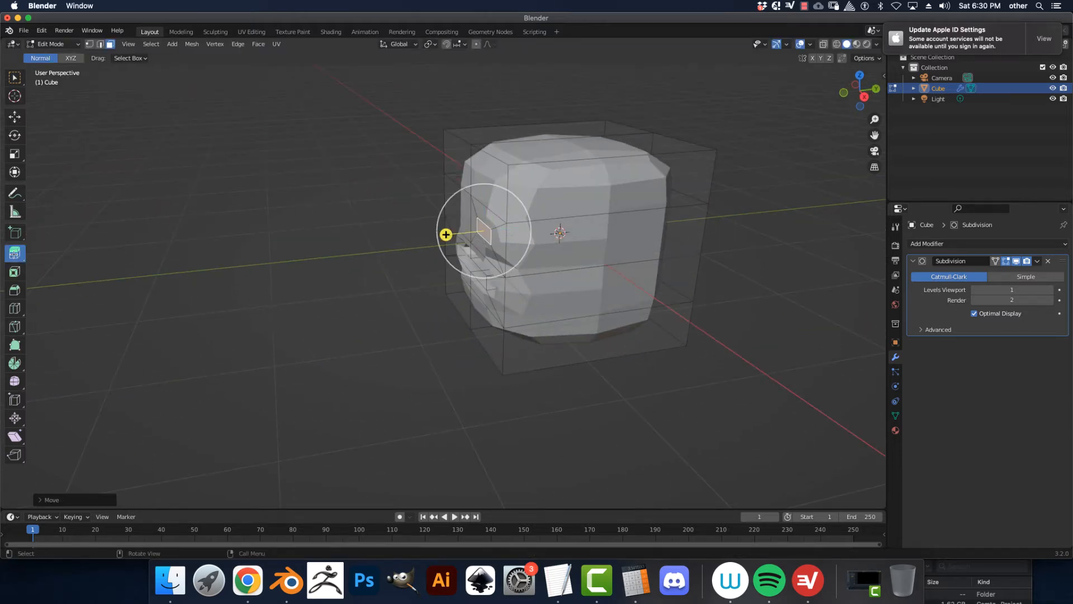
{"action": "left_click_drag", "start_coordinate": [445, 235], "coordinate": [433, 232]}
{"action": "middle_click_drag", "start_coordinate": [334, 232], "coordinate": [427, 224]}
{"action": "scroll", "coordinate": [426, 223], "scroll_direction": "up", "scroll_amount": 2}
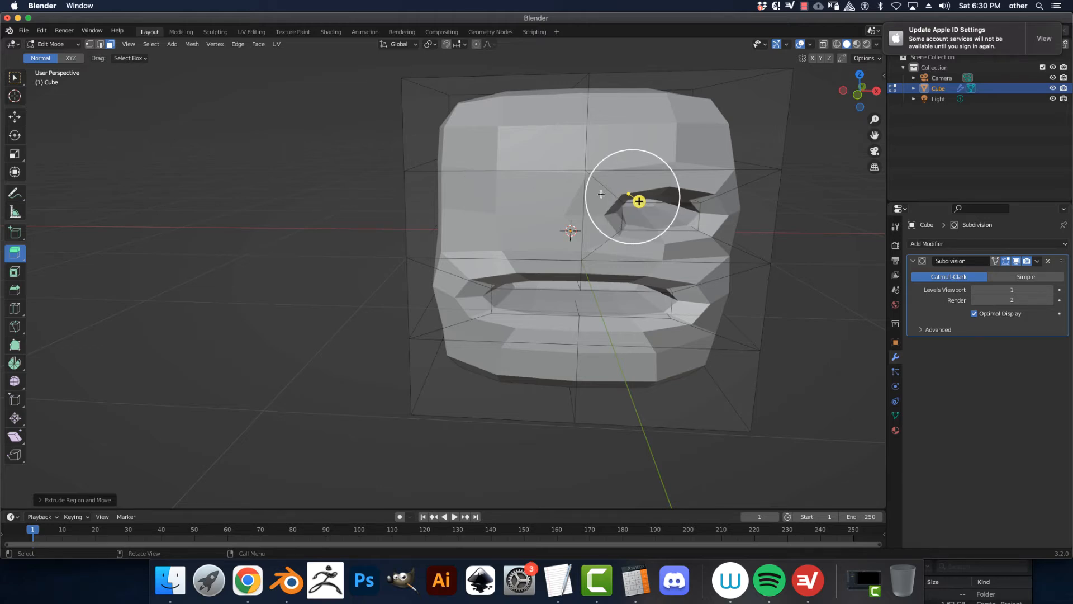
{"action": "scroll", "coordinate": [592, 207], "scroll_direction": "down", "scroll_amount": 5}
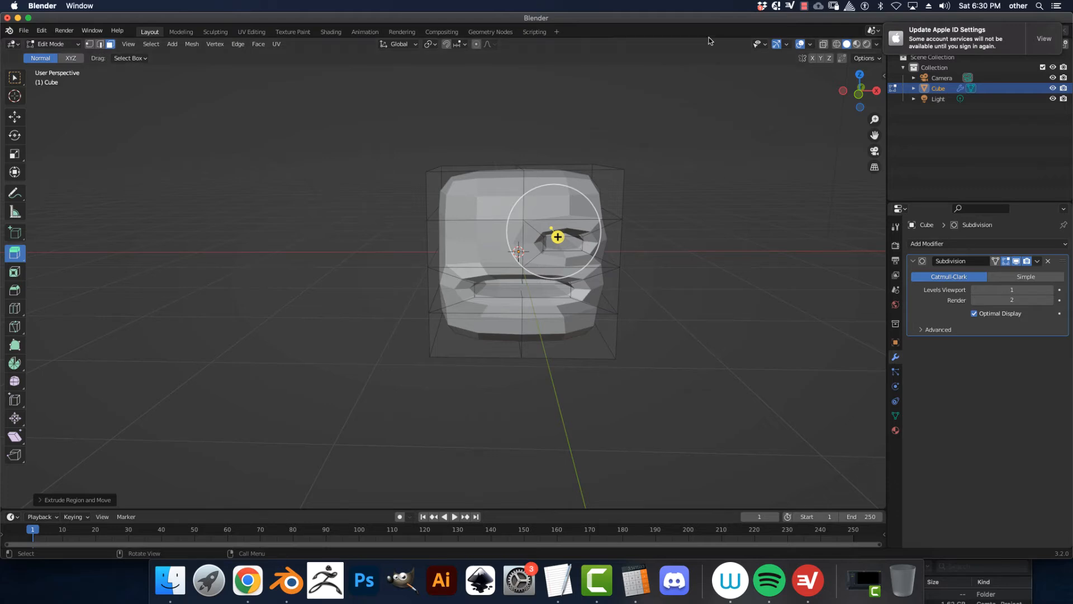
Step: Enable X-ray, select all faces of the half without the eye socket, and delete those faces
{"action": "left_click", "coordinate": [823, 44]}
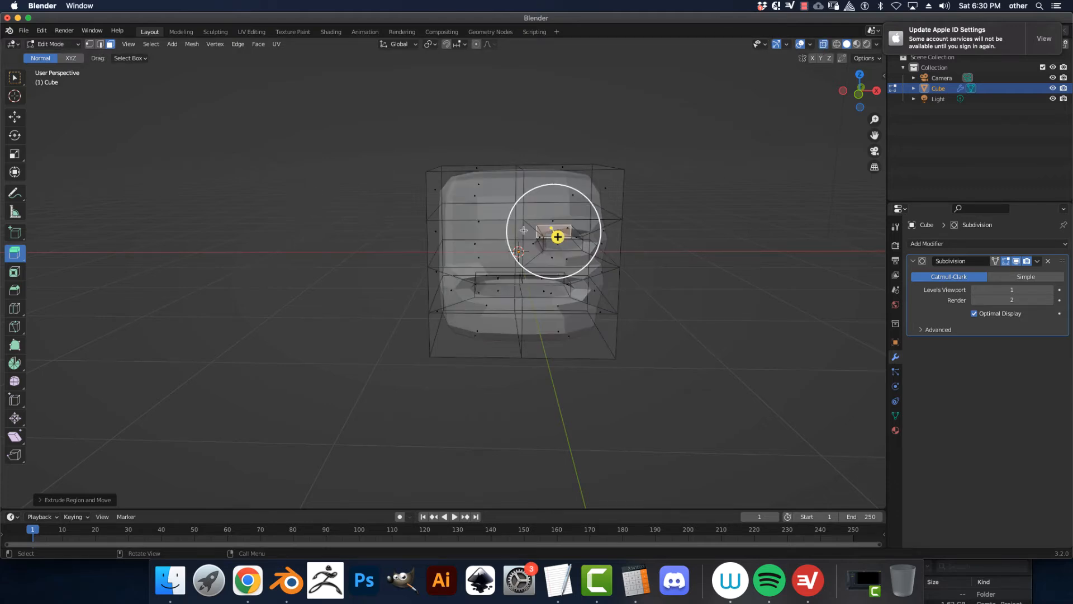
{"action": "left_click", "coordinate": [15, 117]}
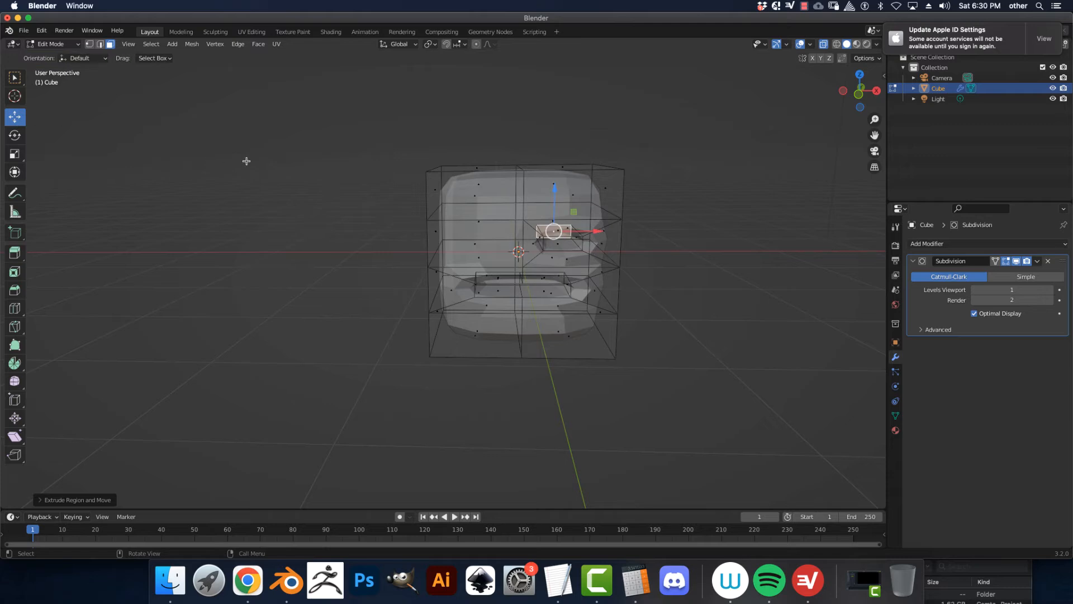
{"action": "left_click_drag", "start_coordinate": [347, 133], "coordinate": [510, 398]}
{"action": "middle_click_drag", "start_coordinate": [508, 397], "coordinate": [492, 420]}
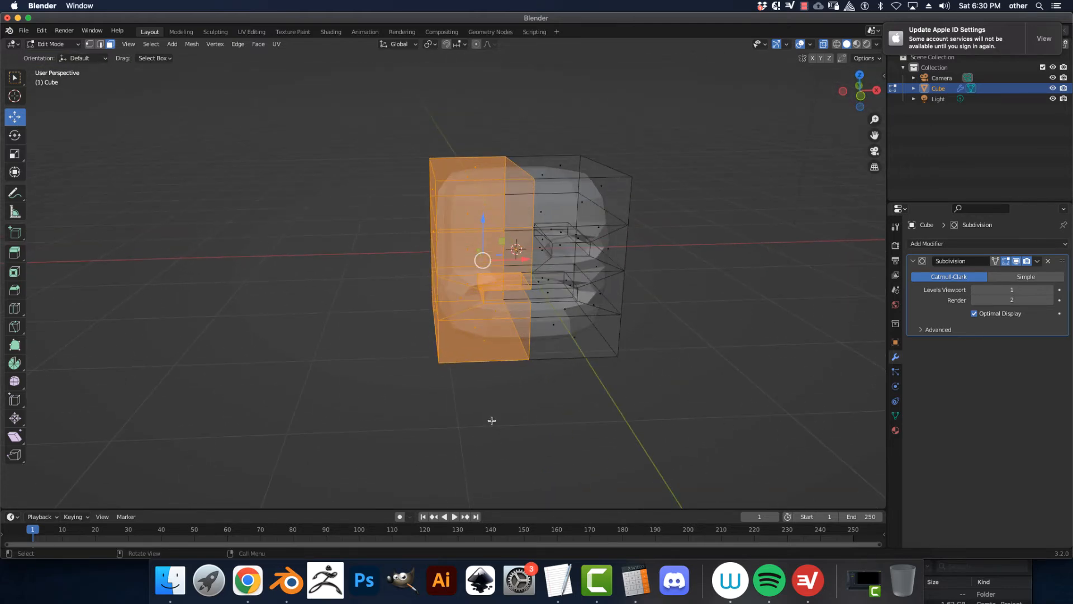
{"action": "key", "text": "x"}
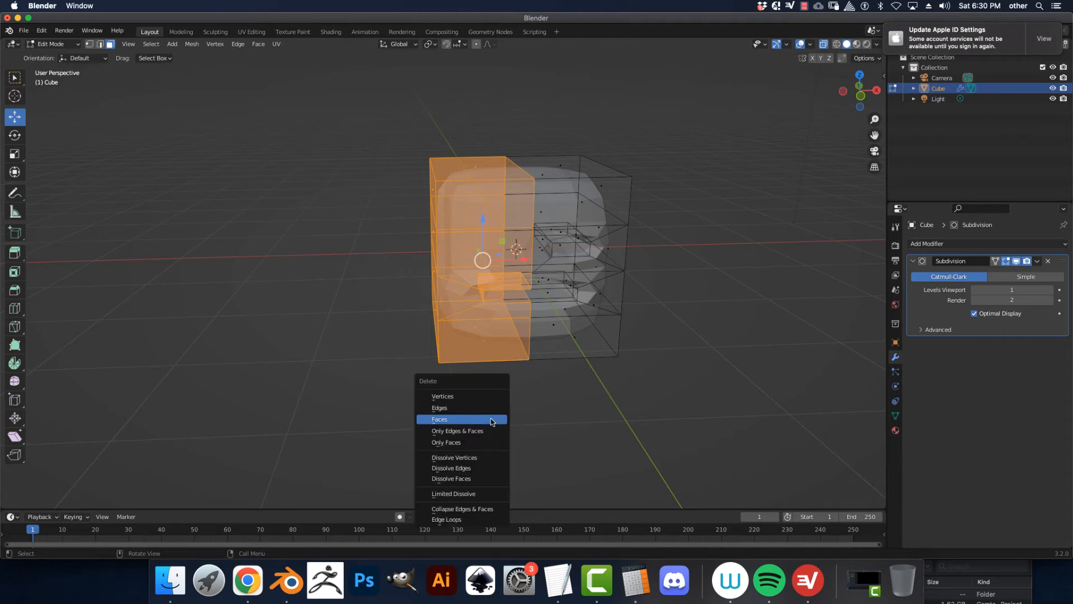
{"action": "left_click", "coordinate": [491, 420]}
{"action": "mouse_move", "coordinate": [491, 421]}
{"action": "middle_mouse_down"}
{"action": "mouse_move", "coordinate": [501, 431]}
{"action": "mouse_move", "coordinate": [500, 417]}
{"action": "mouse_move", "coordinate": [514, 416]}
{"action": "mouse_move", "coordinate": [508, 435]}
{"action": "mouse_move", "coordinate": [484, 412]}
{"action": "middle_mouse_up"}
{"action": "scroll", "coordinate": [512, 416], "scroll_direction": "up", "scroll_amount": 2}
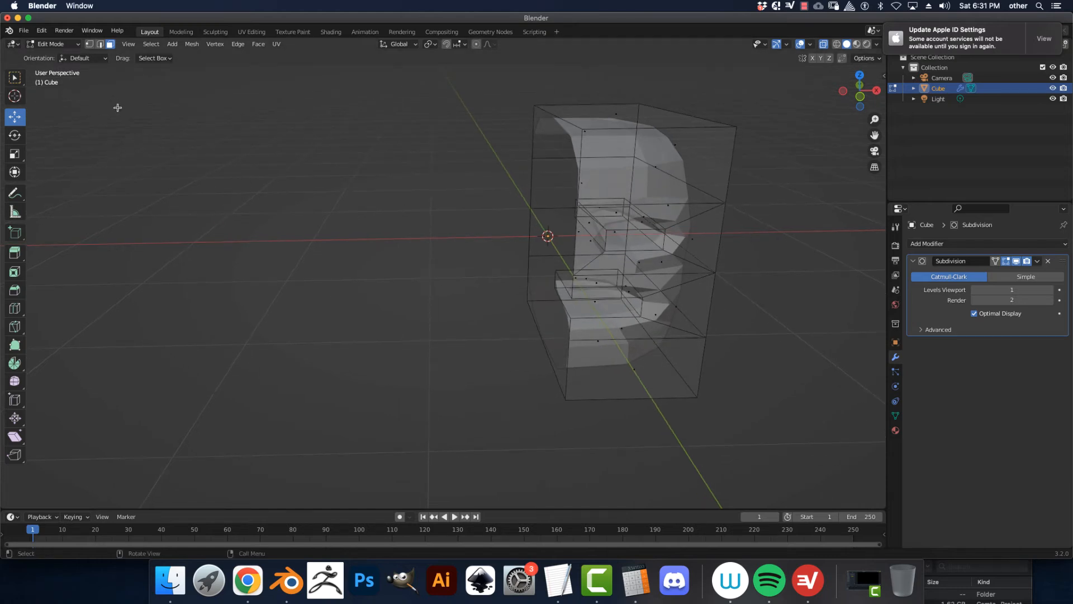
Step: Switch to Object Mode and add a Mirror modifier on the X axis to rebuild the missing half of the head
{"action": "left_click", "coordinate": [65, 44]}
{"action": "left_click", "coordinate": [59, 38]}
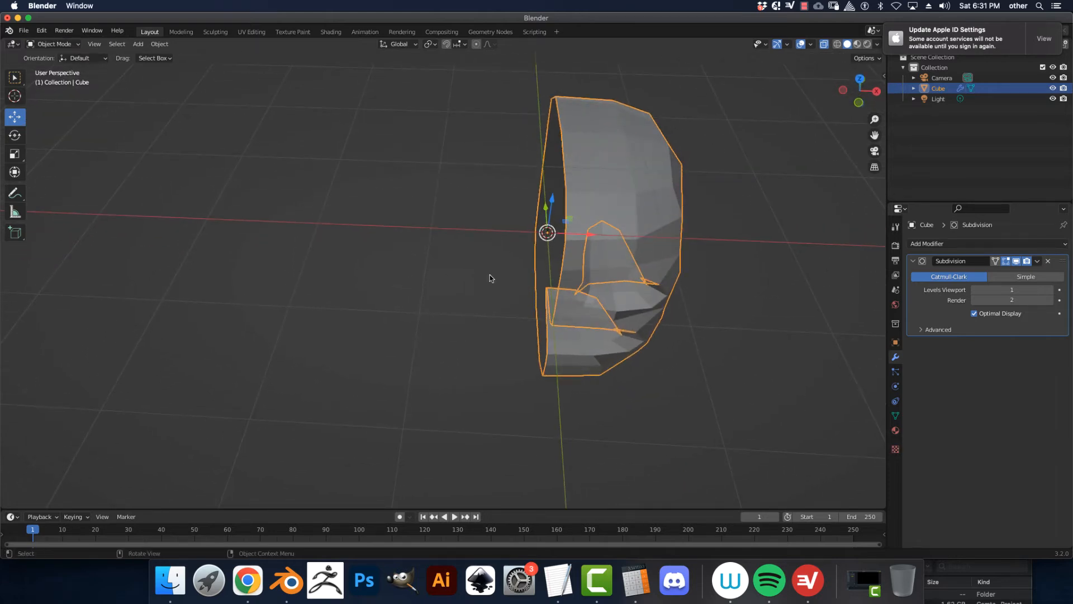
{"action": "middle_click_drag", "start_coordinate": [490, 275], "coordinate": [481, 242]}
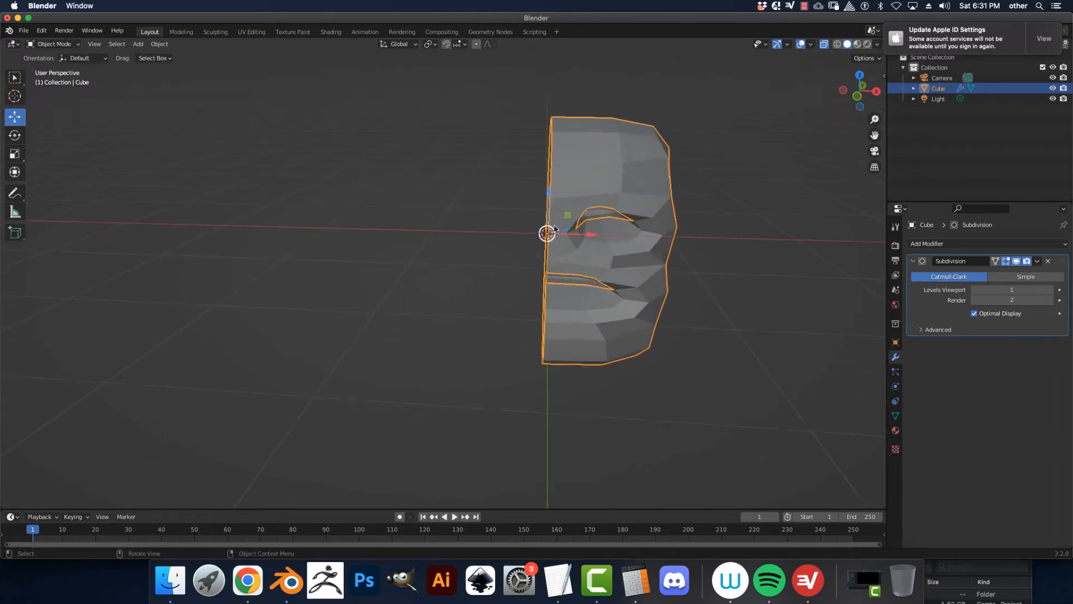
{"action": "mouse_move", "coordinate": [555, 228]}
{"action": "middle_mouse_down"}
{"action": "mouse_move", "coordinate": [569, 246]}
{"action": "mouse_move", "coordinate": [564, 235]}
{"action": "mouse_move", "coordinate": [555, 246]}
{"action": "mouse_move", "coordinate": [548, 238]}
{"action": "mouse_move", "coordinate": [568, 231]}
{"action": "middle_mouse_up"}
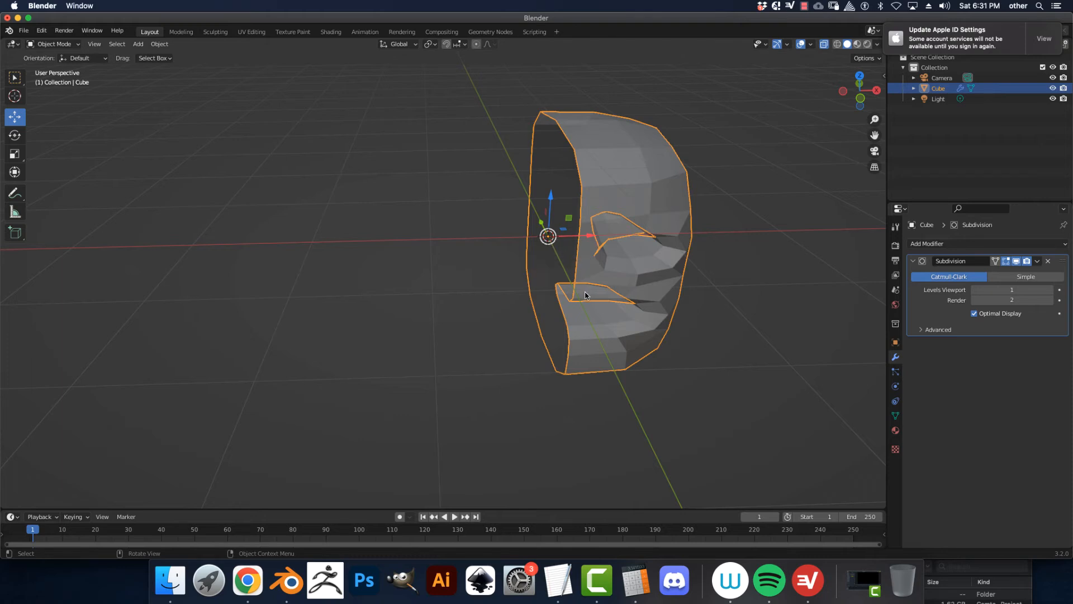
{"action": "scroll", "coordinate": [683, 302], "scroll_direction": "up", "scroll_amount": 2}
{"action": "left_click", "coordinate": [952, 244]}
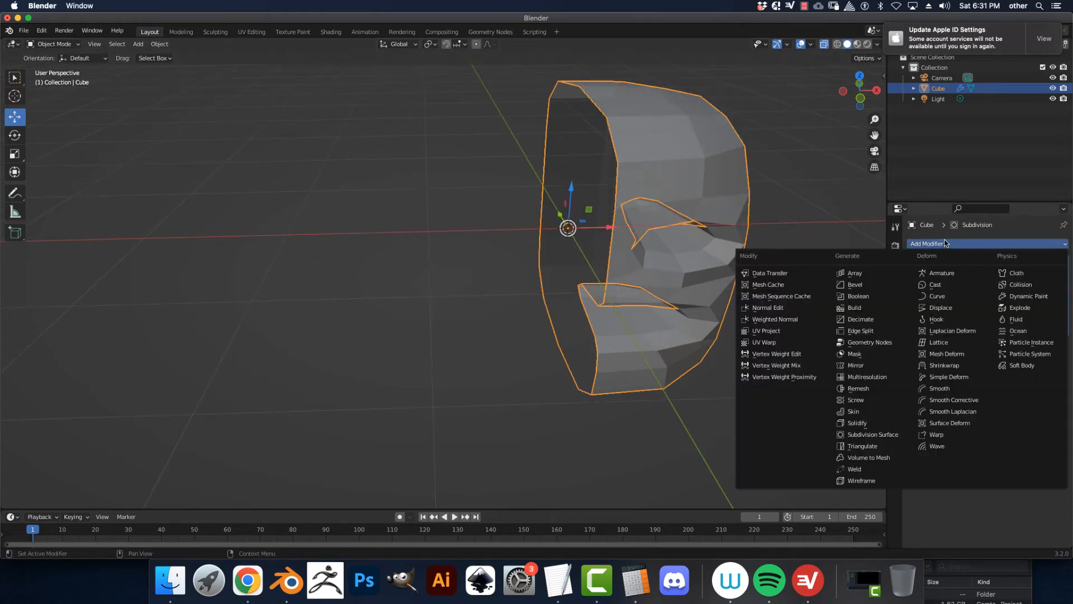
{"action": "left_click", "coordinate": [891, 365]}
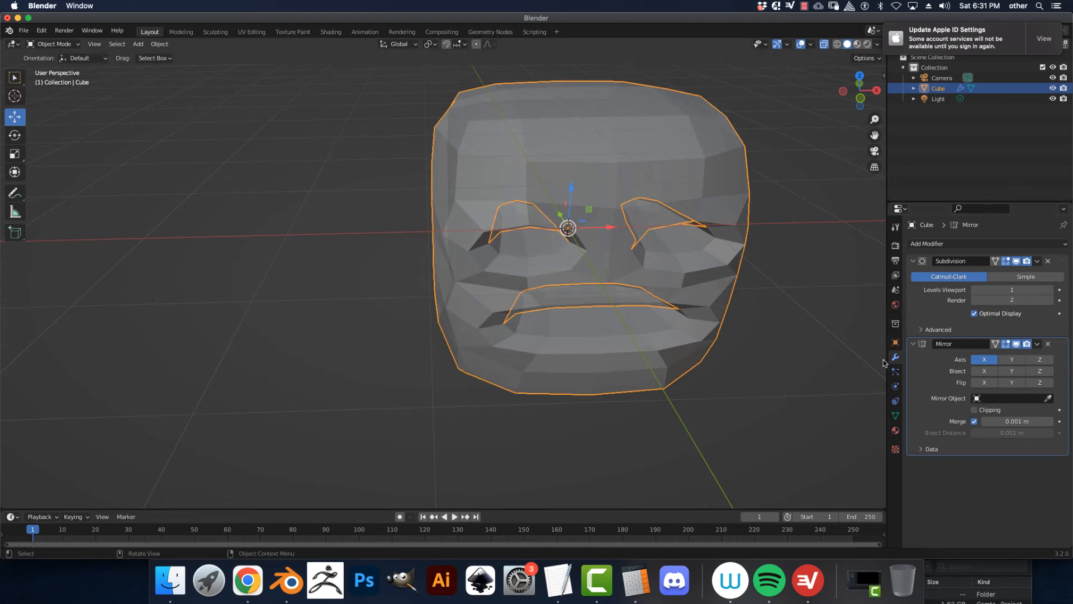
{"action": "middle_click_drag", "start_coordinate": [737, 408], "coordinate": [732, 387]}
{"action": "scroll", "coordinate": [729, 383], "scroll_direction": "up", "scroll_amount": 2}
{"action": "scroll", "coordinate": [729, 382], "scroll_direction": "down", "scroll_amount": 3}
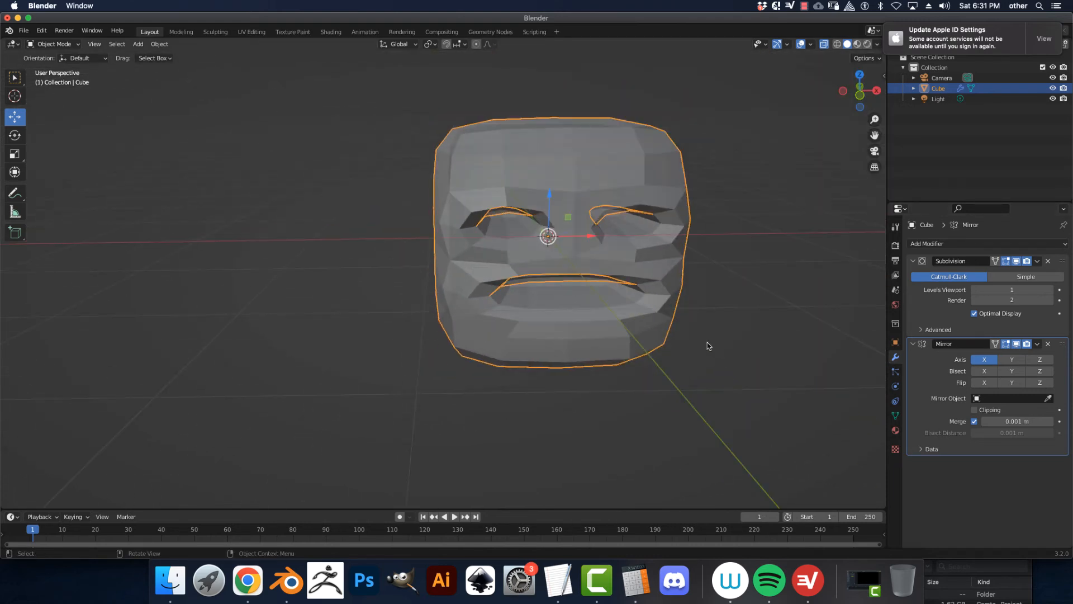
{"action": "middle_click_drag", "start_coordinate": [706, 345], "coordinate": [587, 219]}
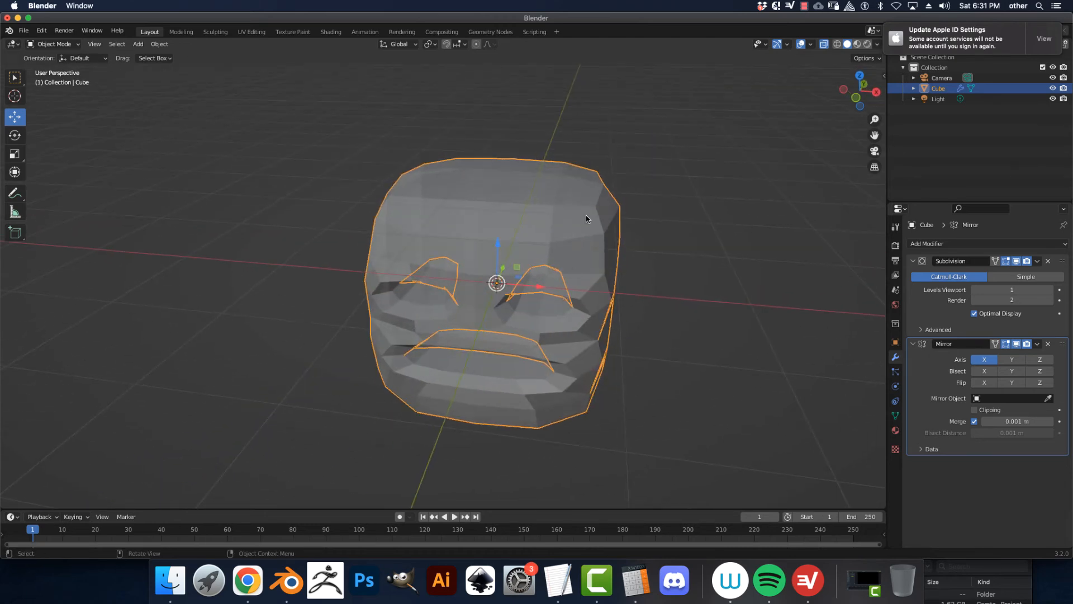
Step: Return the head to Edit Mode and select the top face of the real half
{"action": "left_click", "coordinate": [66, 44]}
{"action": "left_click", "coordinate": [59, 65]}
{"action": "middle_click_drag", "start_coordinate": [571, 206], "coordinate": [119, 189]}
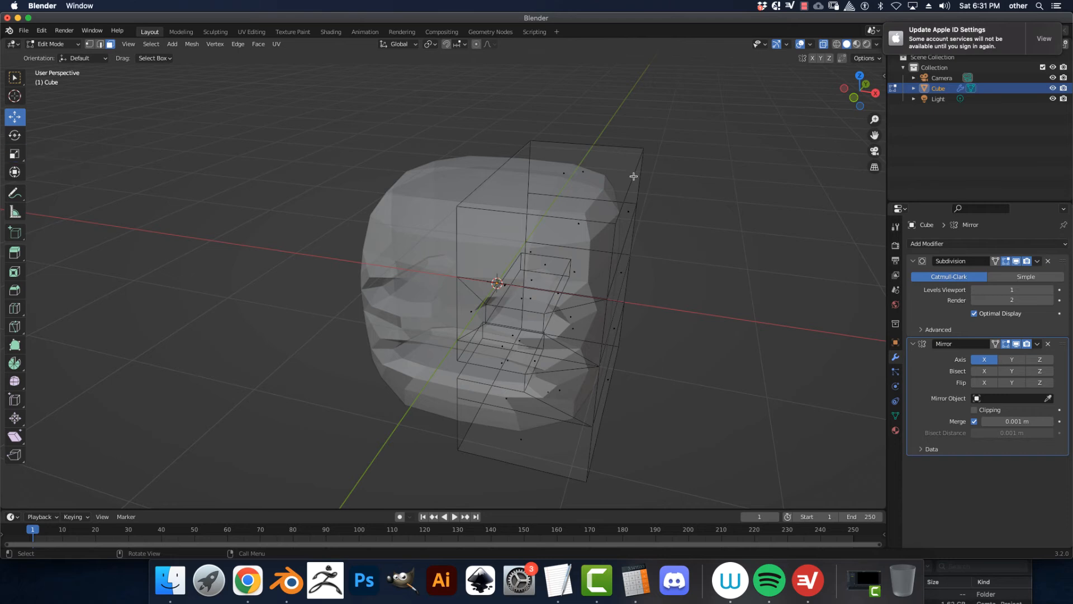
{"action": "left_click", "coordinate": [601, 183]}
{"action": "middle_click_drag", "start_coordinate": [599, 193], "coordinate": [509, 185]}
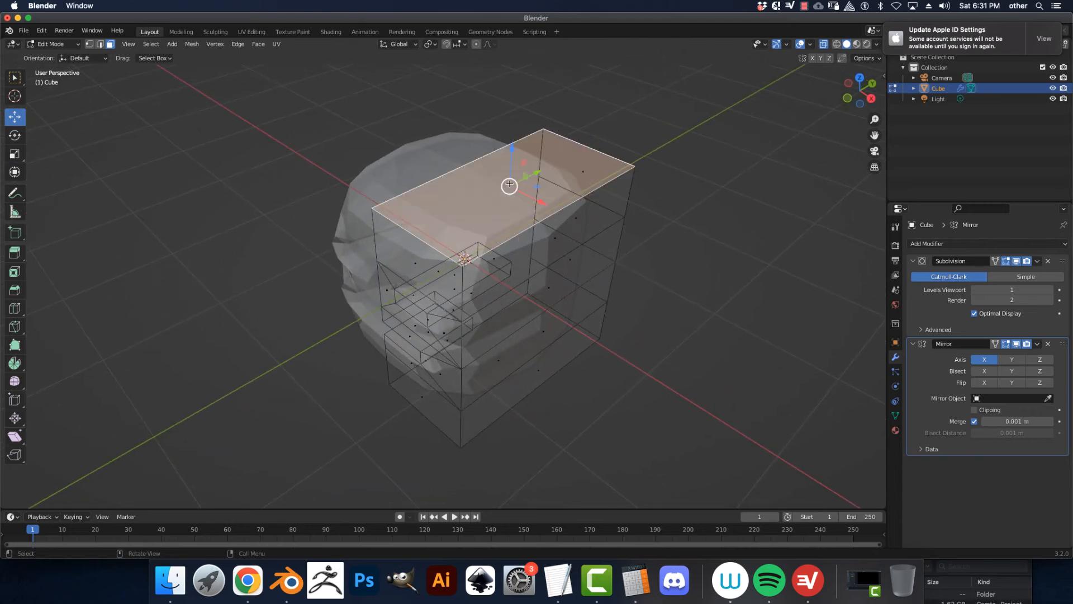
Step: Try to scale down the selected top face of the head
{"action": "left_click", "coordinate": [14, 153]}
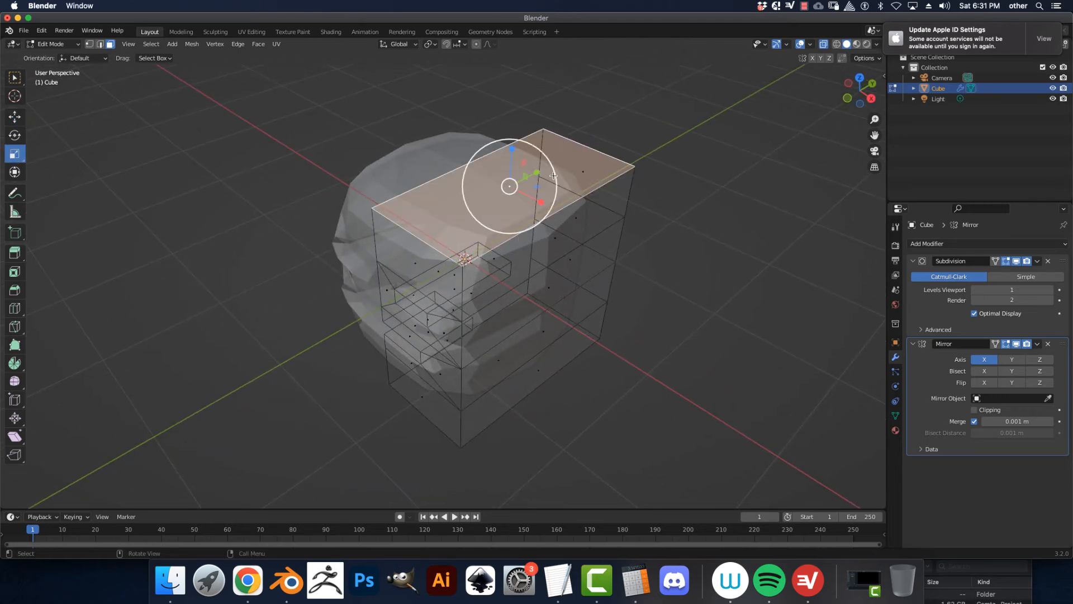
{"action": "left_click_drag", "start_coordinate": [534, 172], "coordinate": [525, 194]}
{"action": "middle_click_drag", "start_coordinate": [401, 180], "coordinate": [456, 174]}
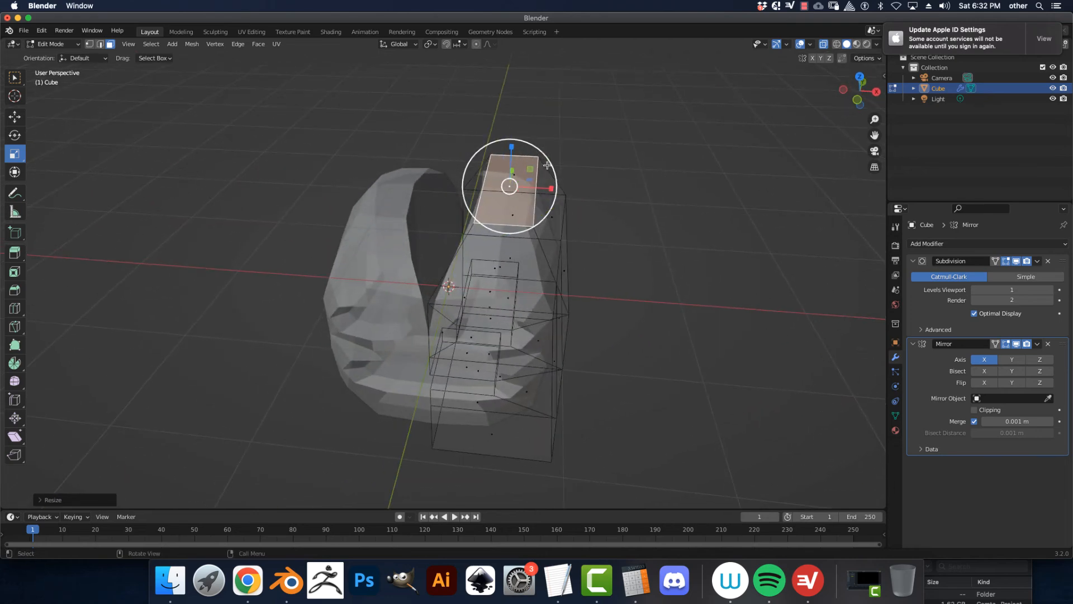
{"action": "left_click_drag", "start_coordinate": [547, 165], "coordinate": [593, 175]}
{"action": "middle_click_drag", "start_coordinate": [614, 169], "coordinate": [623, 149]}
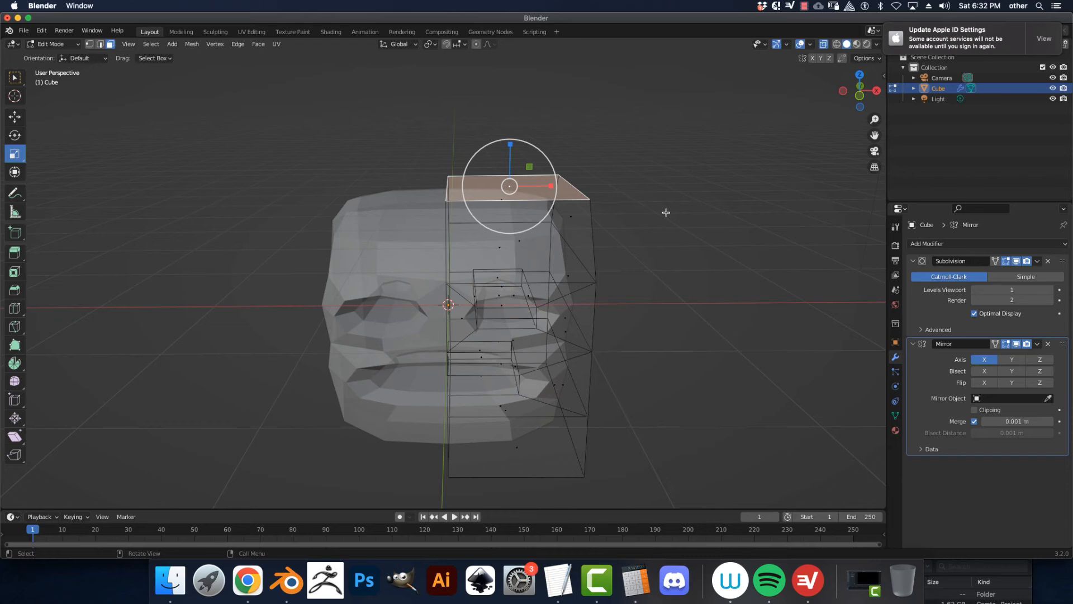
{"action": "scroll", "coordinate": [643, 235], "scroll_direction": "up", "scroll_amount": 2}
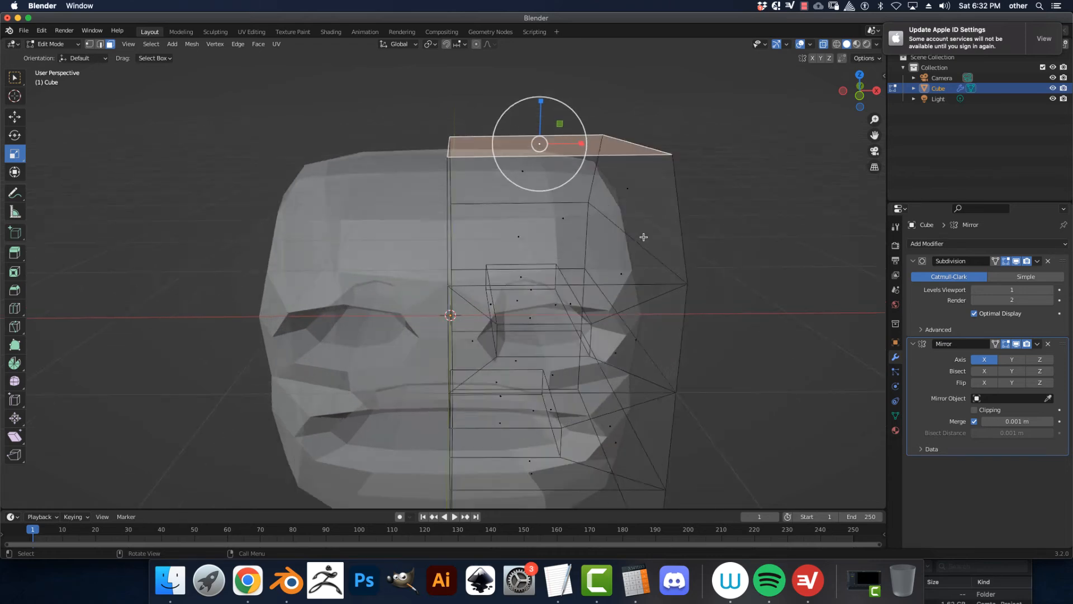
{"action": "scroll", "coordinate": [643, 235], "scroll_direction": "down", "scroll_amount": 3}
{"action": "middle_click_drag", "start_coordinate": [643, 235], "coordinate": [641, 246]}
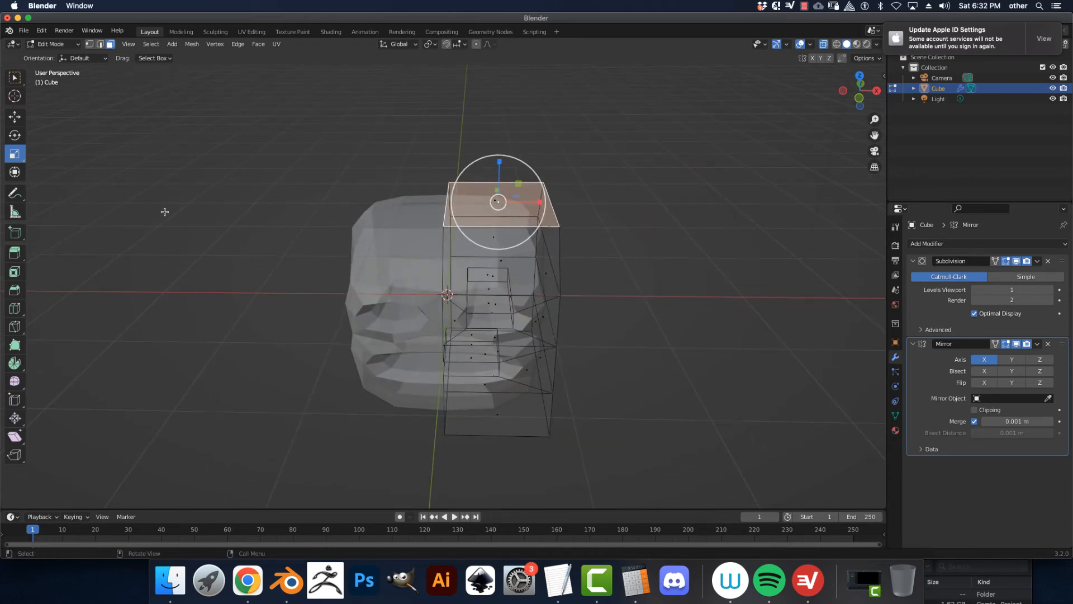
Step: Inset the top face of the head and extrude the inner face upward into a long ear
{"action": "left_click", "coordinate": [14, 273]}
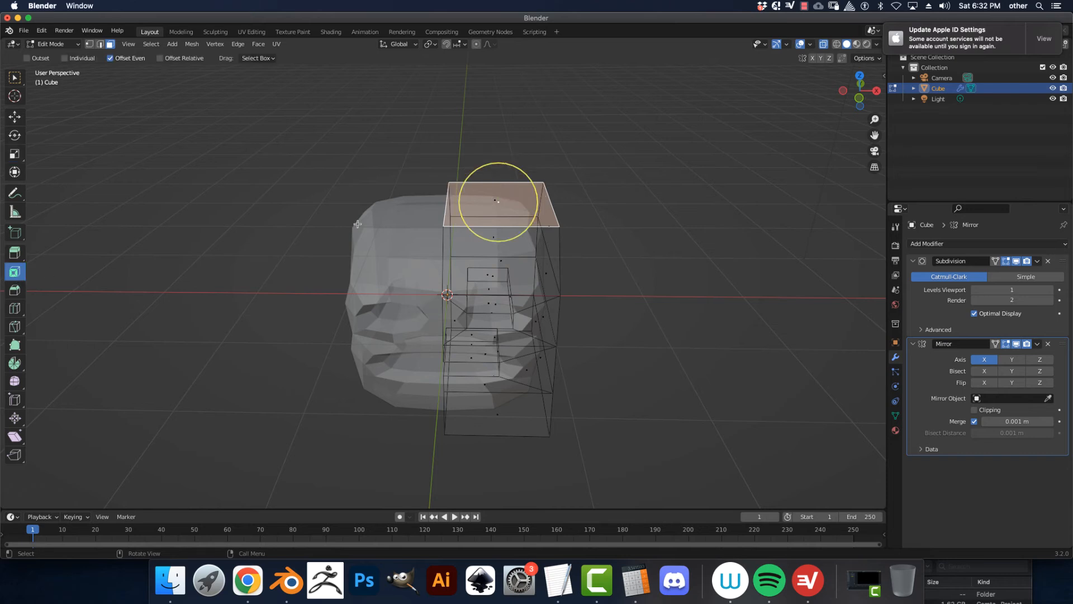
{"action": "left_click_drag", "start_coordinate": [537, 187], "coordinate": [505, 445]}
{"action": "left_click", "coordinate": [14, 252]}
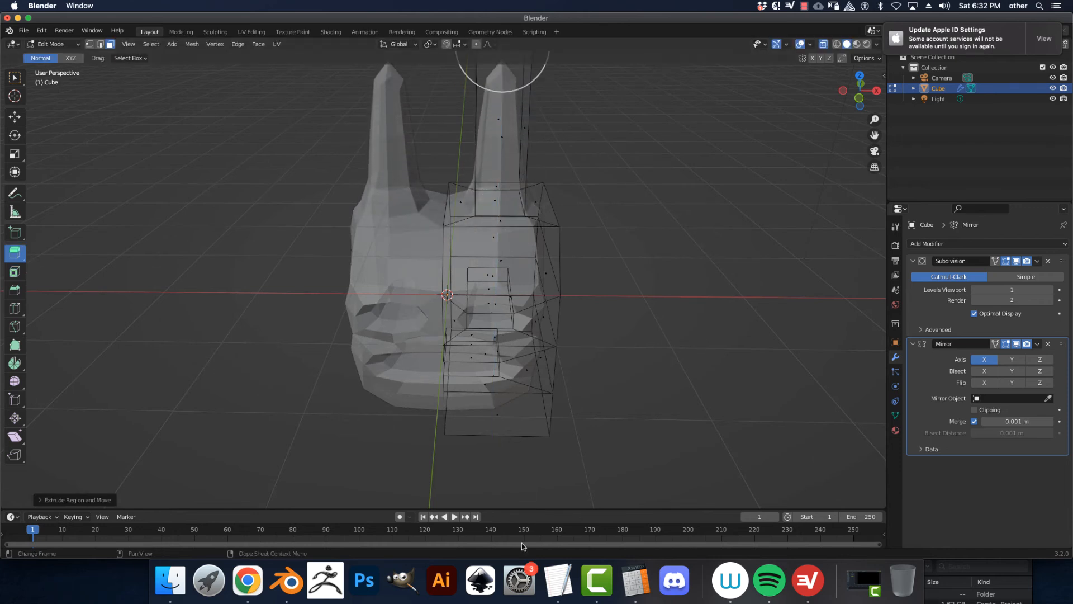
{"action": "scroll", "coordinate": [500, 408], "scroll_direction": "down", "scroll_amount": 2}
{"action": "middle_click_drag", "start_coordinate": [474, 315], "coordinate": [466, 291]}
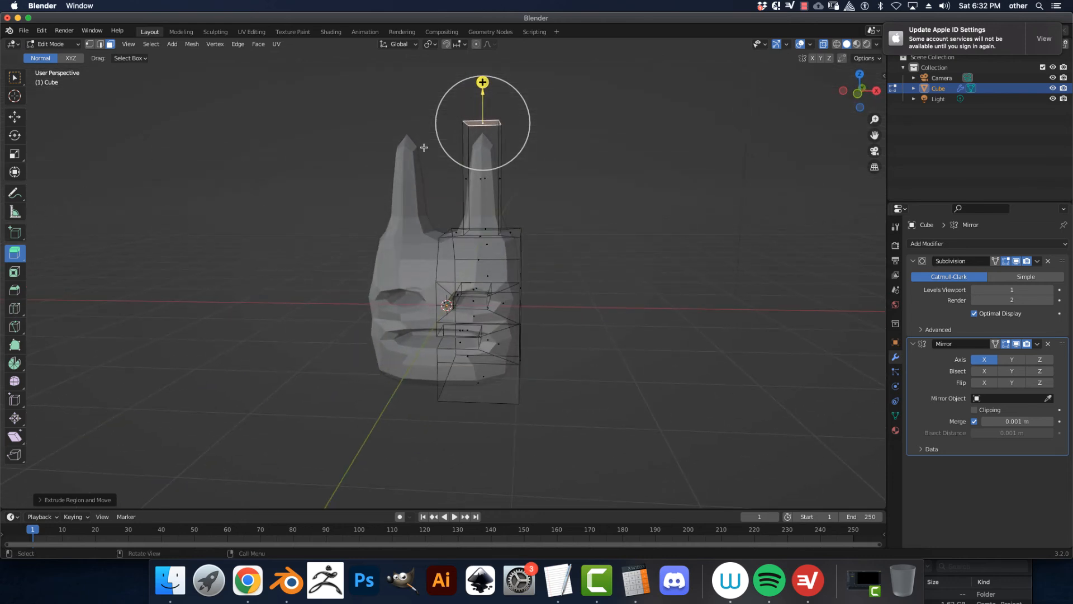
Step: Add a horizontal loop cut around the middle of the ear and scale the loop outward to widen the ear
{"action": "left_click", "coordinate": [496, 197]}
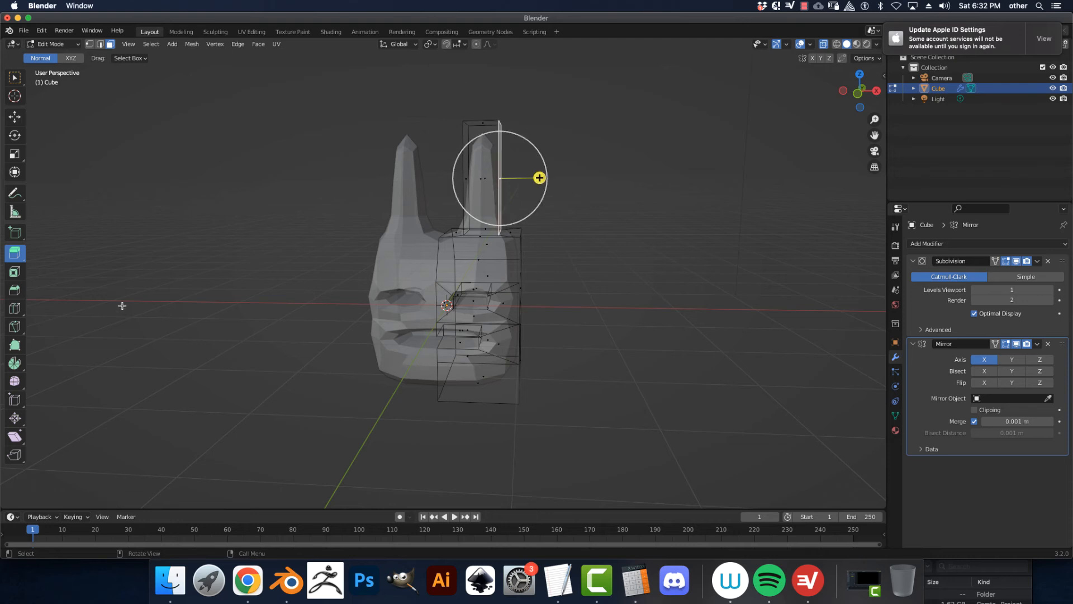
{"action": "left_click", "coordinate": [15, 308]}
{"action": "left_click_drag", "start_coordinate": [502, 162], "coordinate": [558, 201]}
{"action": "left_click", "coordinate": [15, 155]}
{"action": "middle_click_drag", "start_coordinate": [557, 202], "coordinate": [313, 187]}
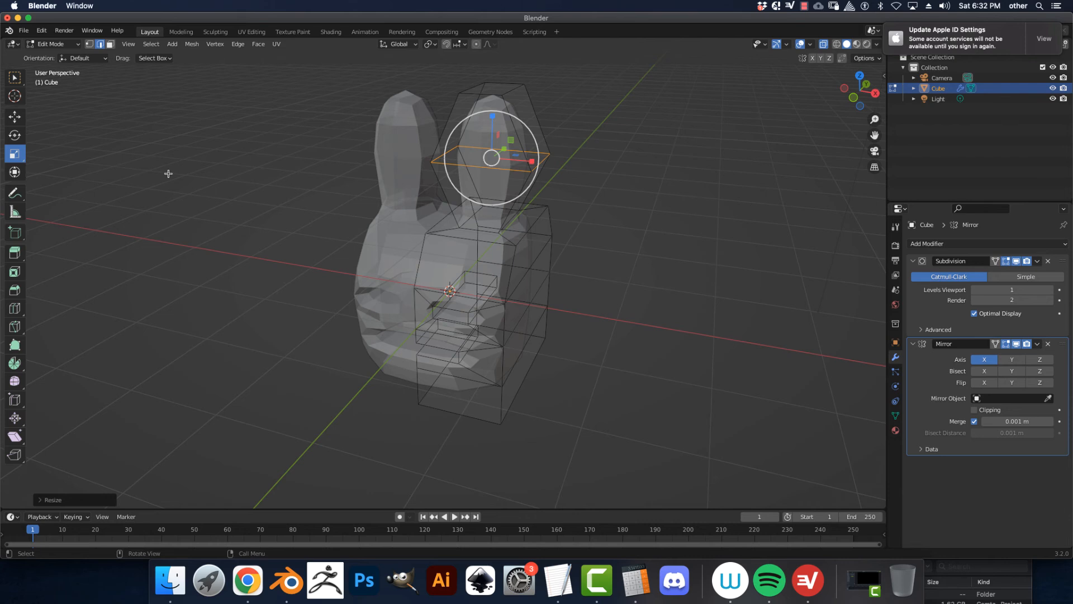
Step: Switch to face selection with X-ray off, select the two front faces of the ear, and inset them together
{"action": "left_click", "coordinate": [22, 249]}
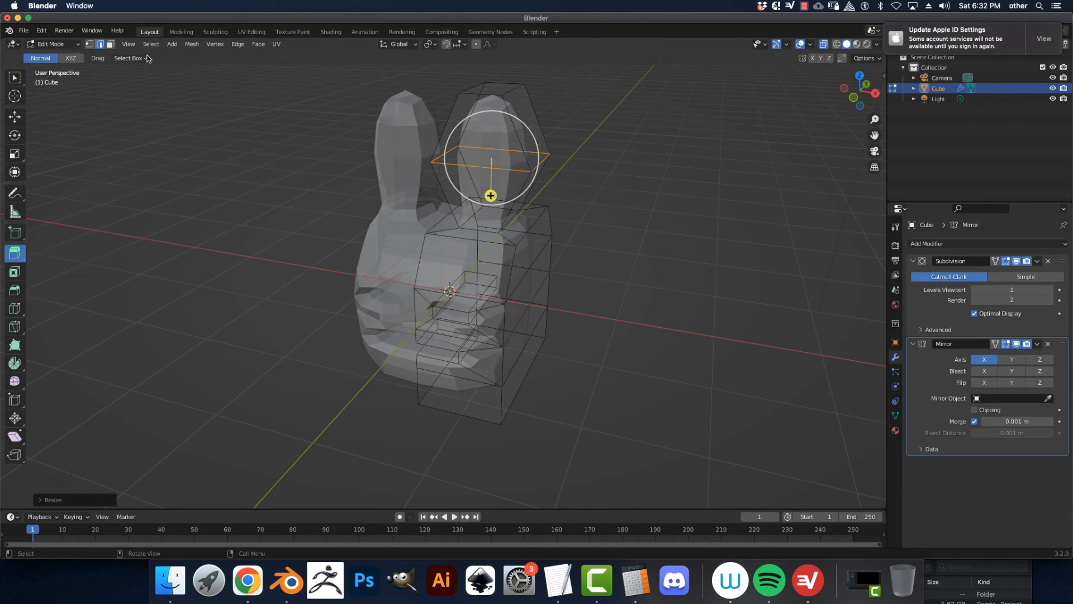
{"action": "left_click", "coordinate": [111, 45]}
{"action": "left_click", "coordinate": [503, 178]}
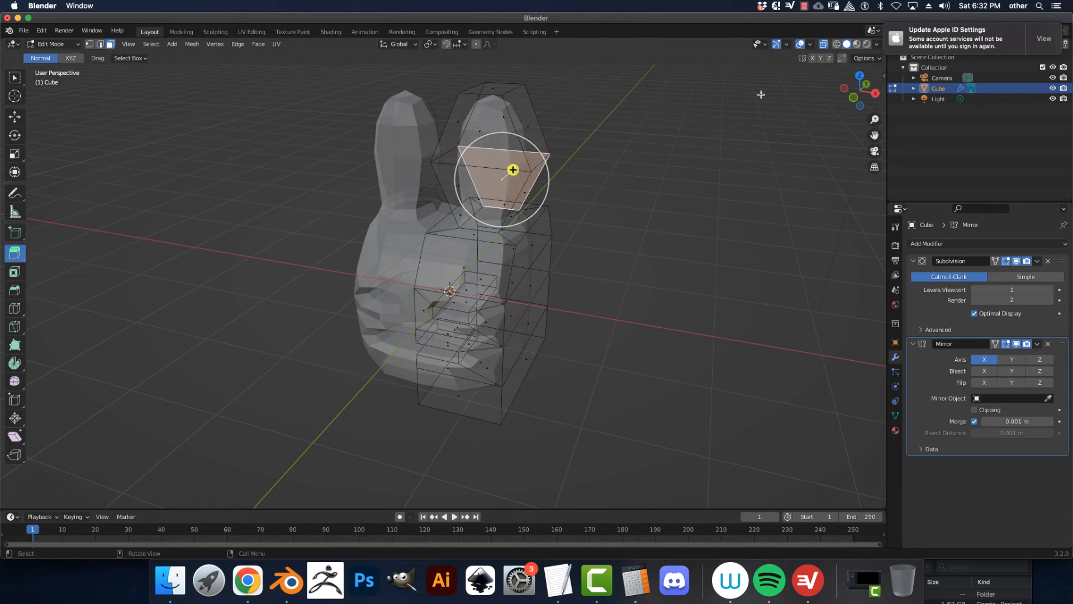
{"action": "left_click", "coordinate": [824, 44]}
{"action": "middle_click_drag", "start_coordinate": [641, 218], "coordinate": [580, 199]}
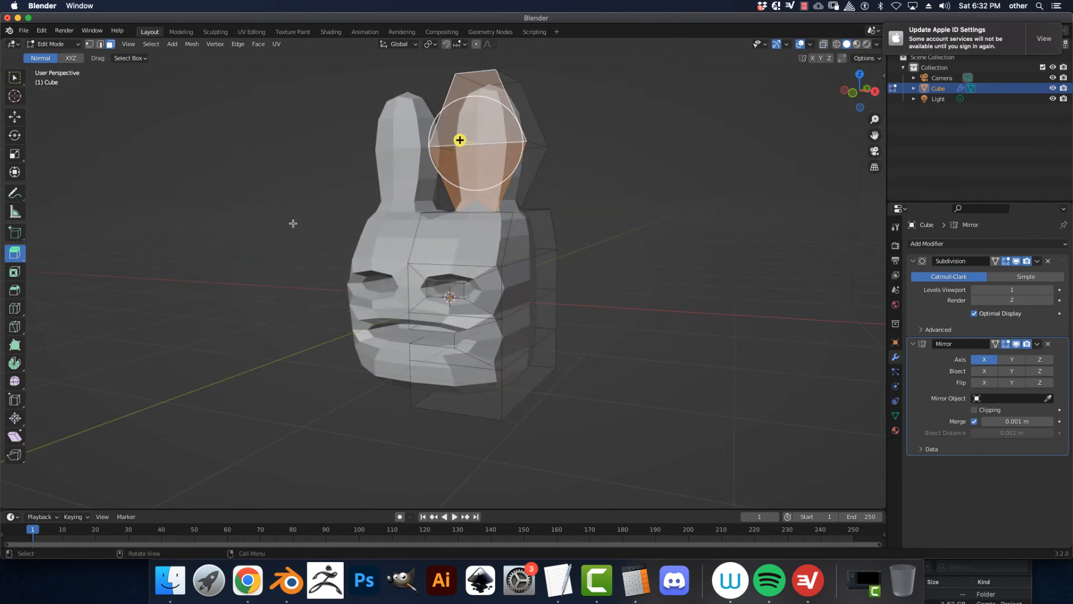
{"action": "left_click", "coordinate": [14, 271]}
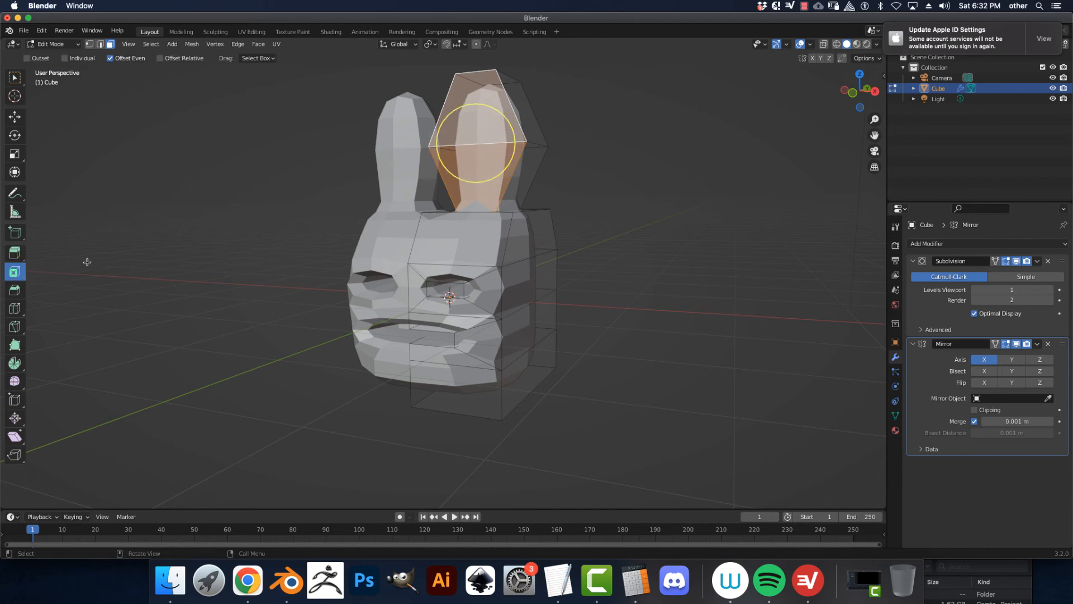
{"action": "left_click_drag", "start_coordinate": [519, 150], "coordinate": [484, 149]}
{"action": "middle_click_drag", "start_coordinate": [516, 162], "coordinate": [464, 240]}
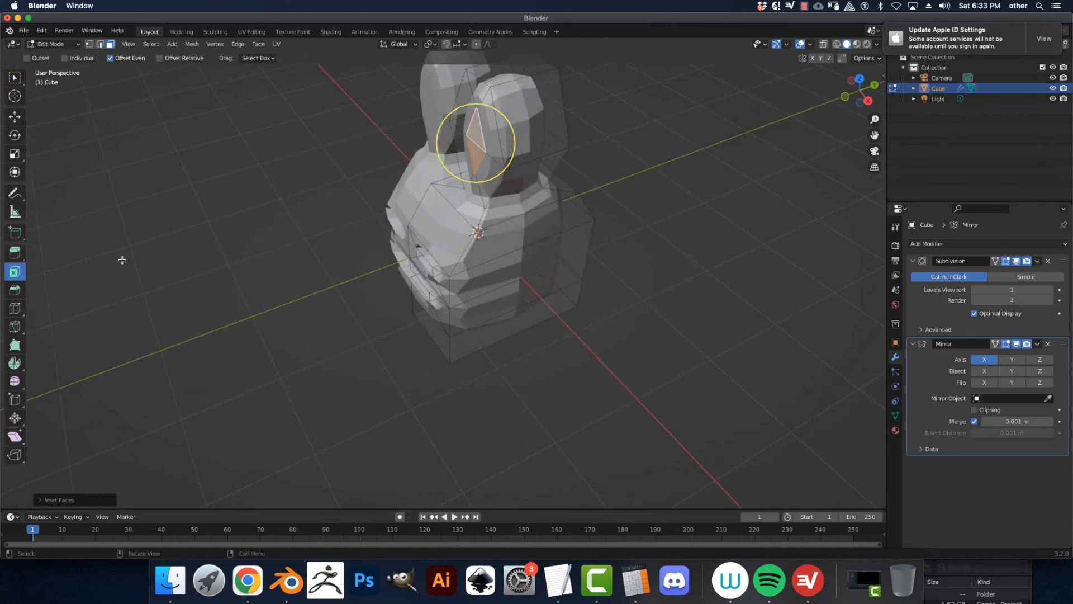
Step: Extrude the inset front faces of the ear inward to hollow out the inner ear
{"action": "left_click", "coordinate": [14, 252]}
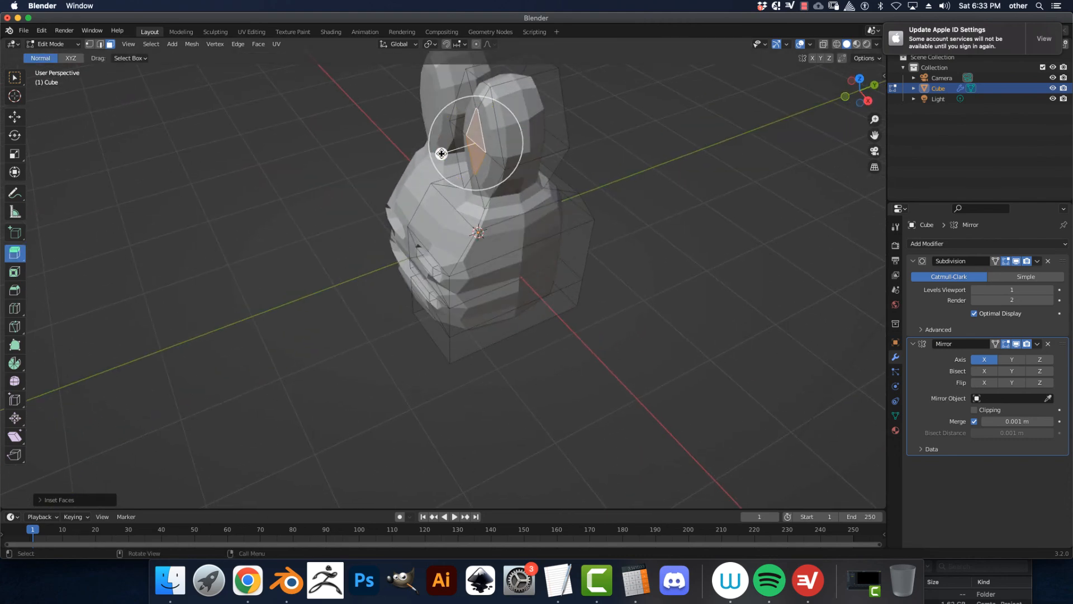
{"action": "left_click_drag", "start_coordinate": [442, 154], "coordinate": [475, 147]}
{"action": "middle_click_drag", "start_coordinate": [335, 190], "coordinate": [255, 233]}
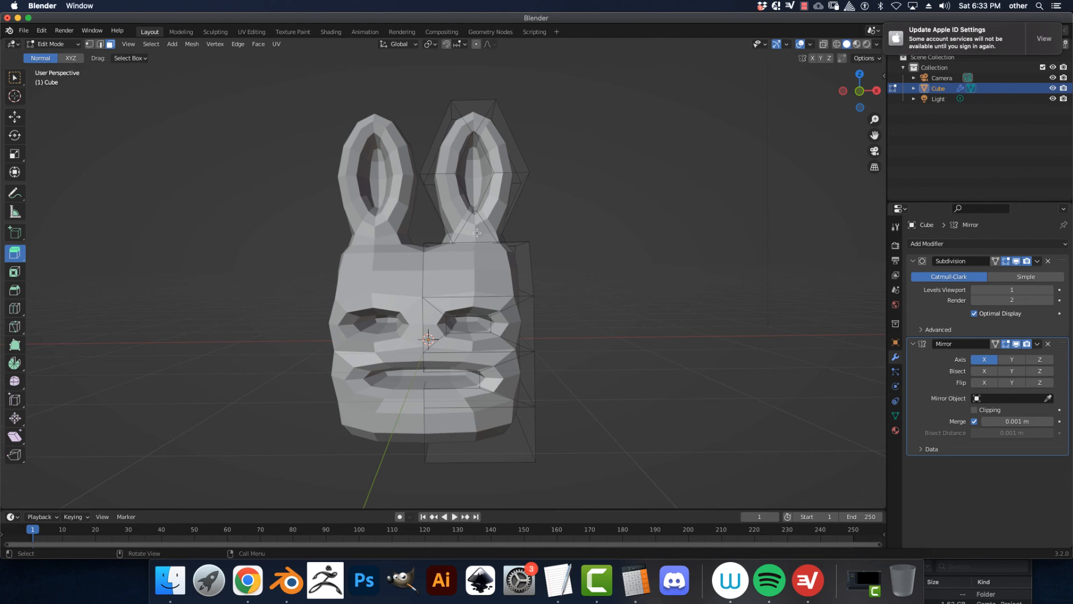
{"action": "middle_click_drag", "start_coordinate": [428, 324], "coordinate": [415, 241]}
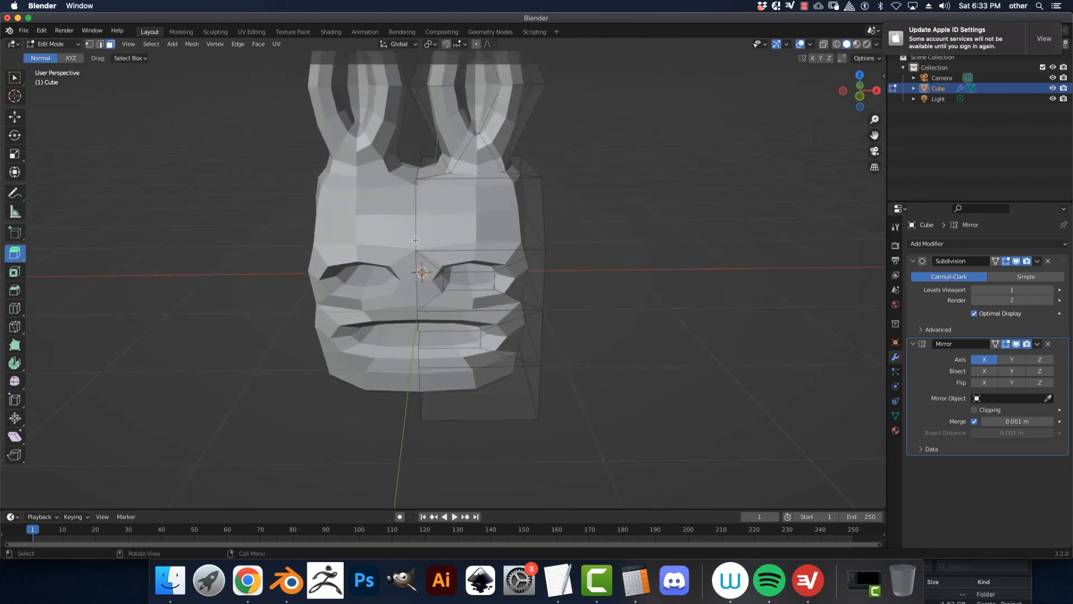
Step: Activate the Move tool and switch the head from Edit Mode to Object Mode
{"action": "scroll", "coordinate": [414, 240], "scroll_direction": "down", "scroll_amount": 3}
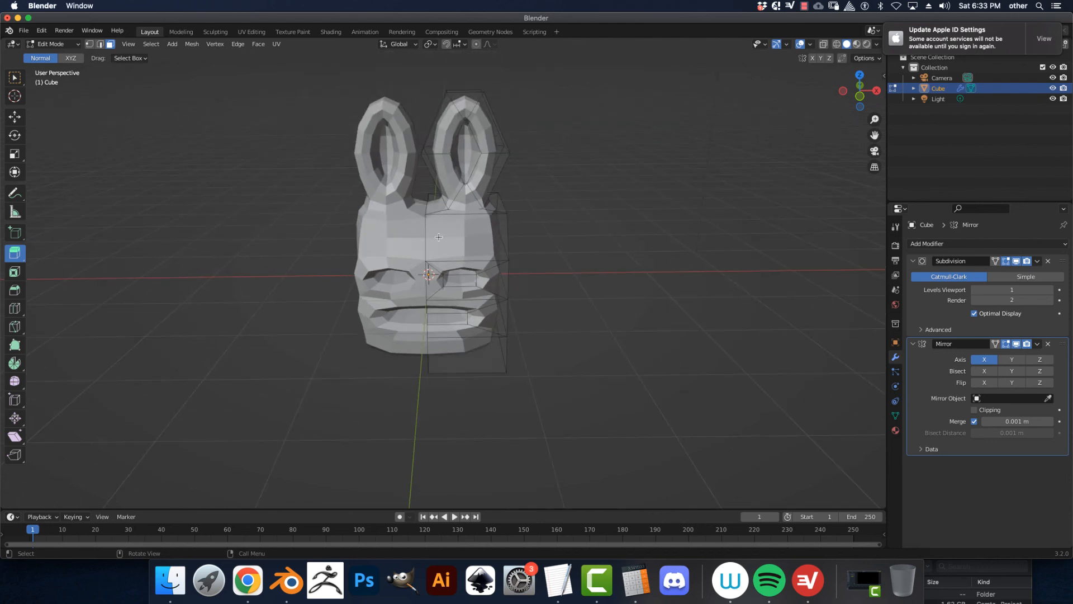
{"action": "middle_click_drag", "start_coordinate": [667, 309], "coordinate": [636, 297]}
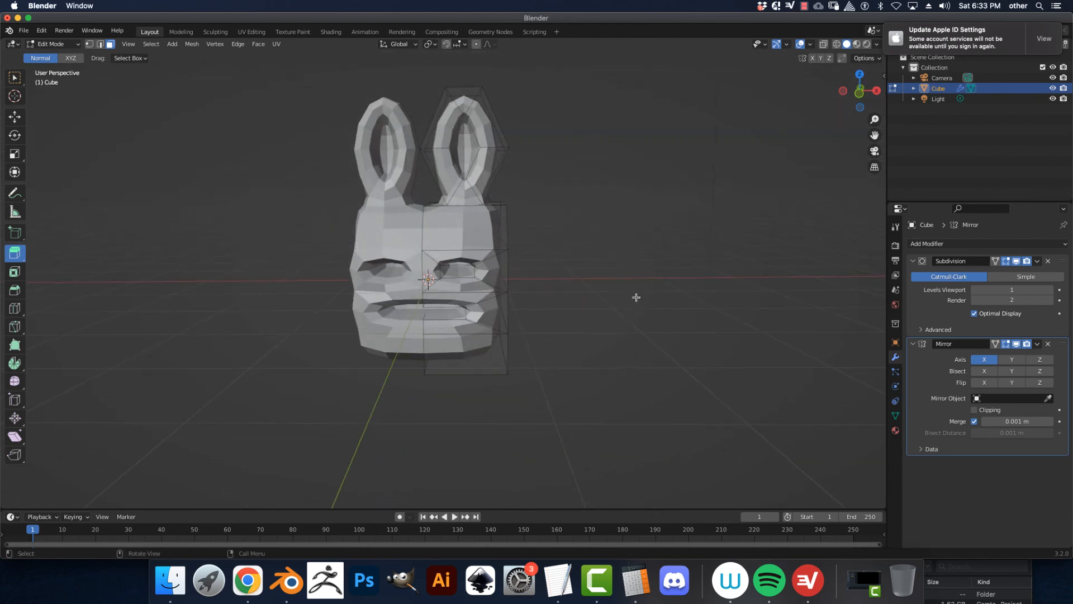
{"action": "left_click", "coordinate": [14, 117]}
{"action": "left_click", "coordinate": [431, 246]}
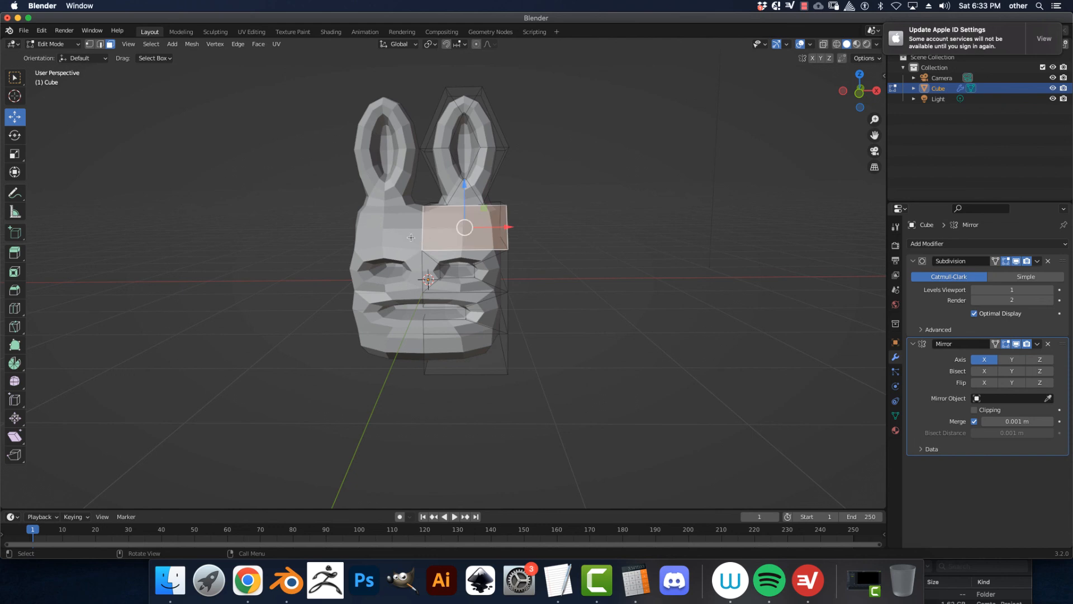
{"action": "left_click", "coordinate": [63, 44]}
{"action": "left_click", "coordinate": [55, 55]}
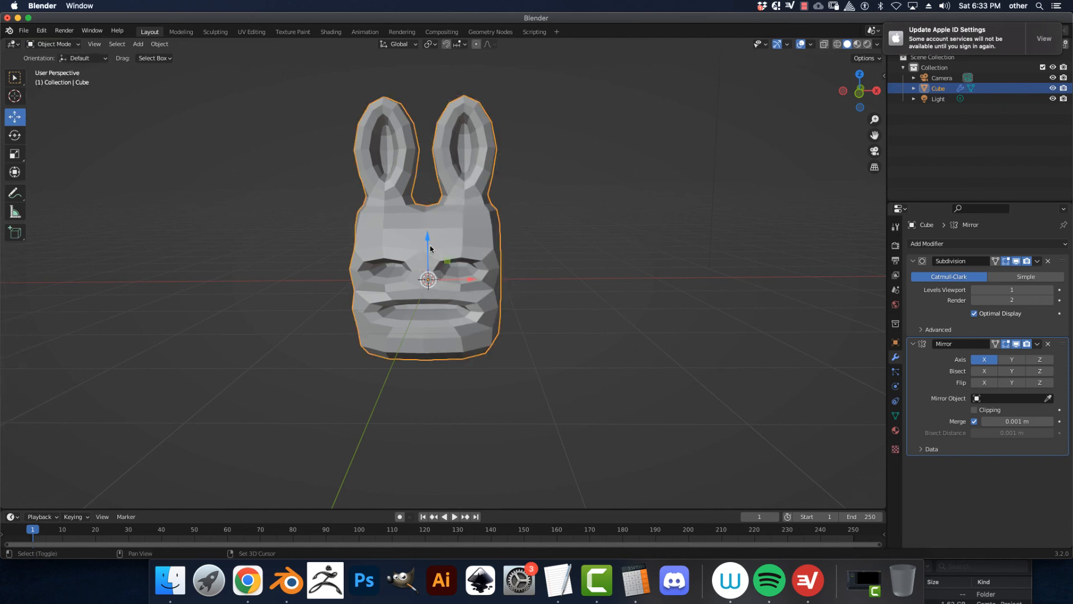
Step: Duplicate the rabbit head and move the copy in the positive X direction until it stands beside the original
{"action": "key", "text": "shift+d"}
{"action": "right_click", "coordinate": [475, 263]}
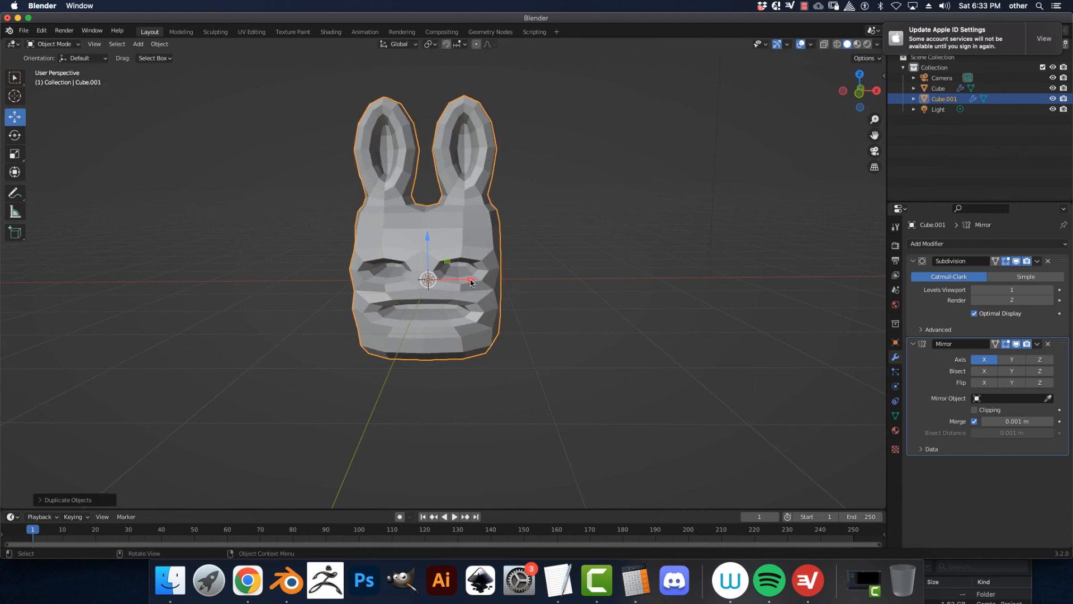
{"action": "left_click_drag", "start_coordinate": [471, 283], "coordinate": [744, 303]}
{"action": "scroll", "coordinate": [543, 300], "scroll_direction": "down", "scroll_amount": 1}
Step: Move the original head far out along negative X, and move the copy about -3.28 m along X to the world origin
{"action": "left_click", "coordinate": [449, 253]}
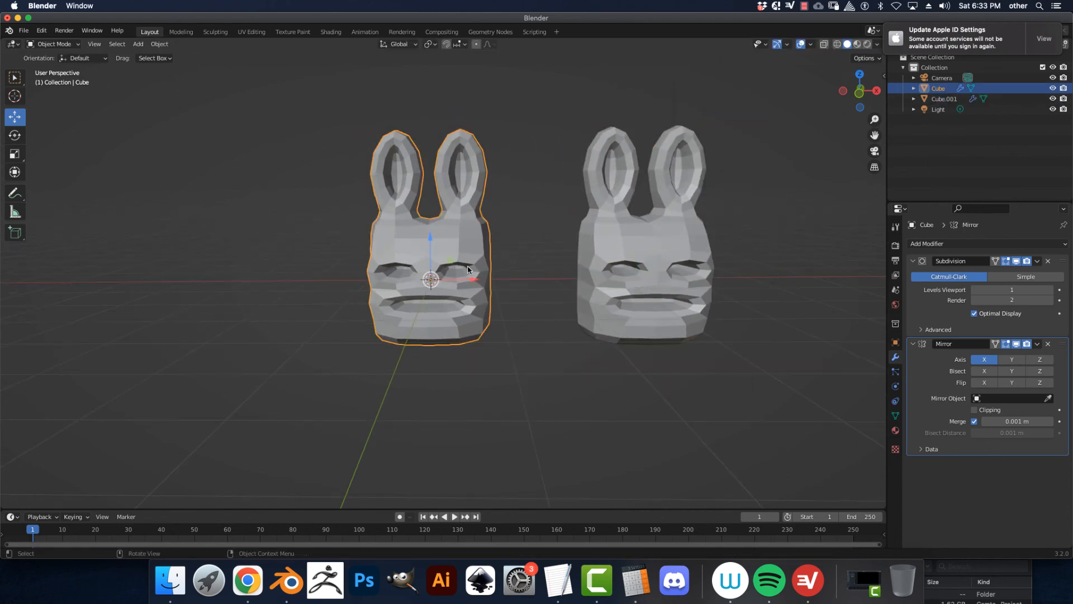
{"action": "left_click_drag", "start_coordinate": [467, 269], "coordinate": [200, 276]}
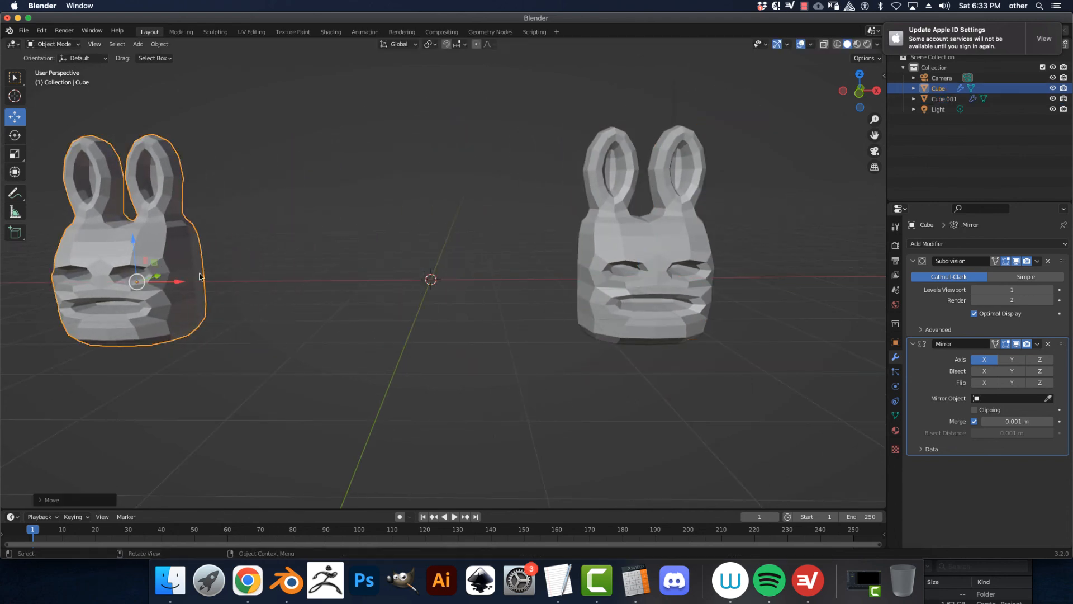
{"action": "left_click", "coordinate": [680, 285]}
{"action": "key", "text": "g"}
{"action": "key", "text": "x"}
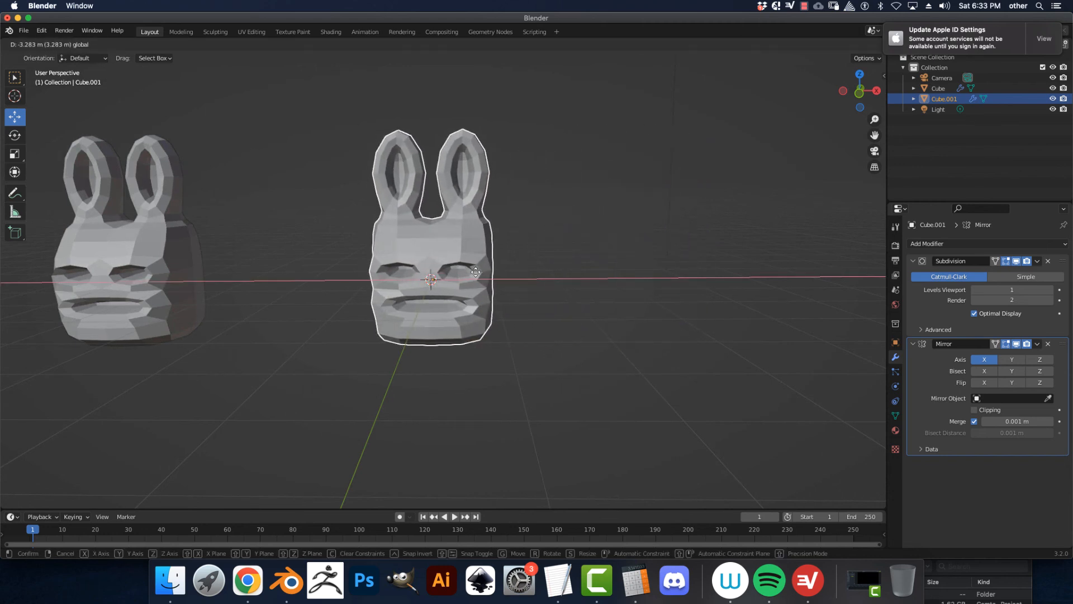
{"action": "left_click", "coordinate": [476, 272]}
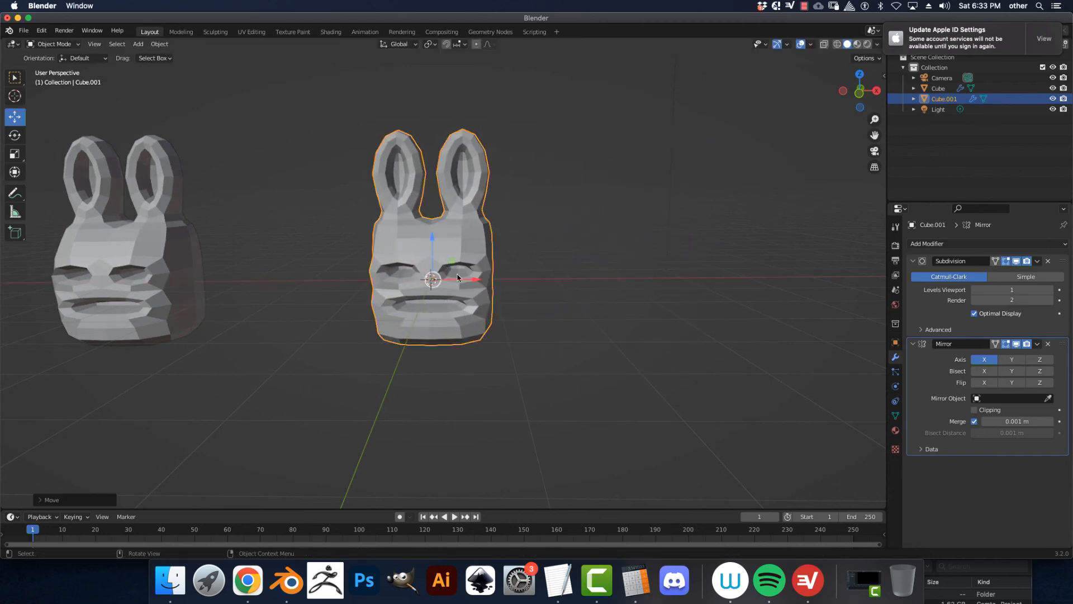
{"action": "left_click", "coordinate": [803, 6]}
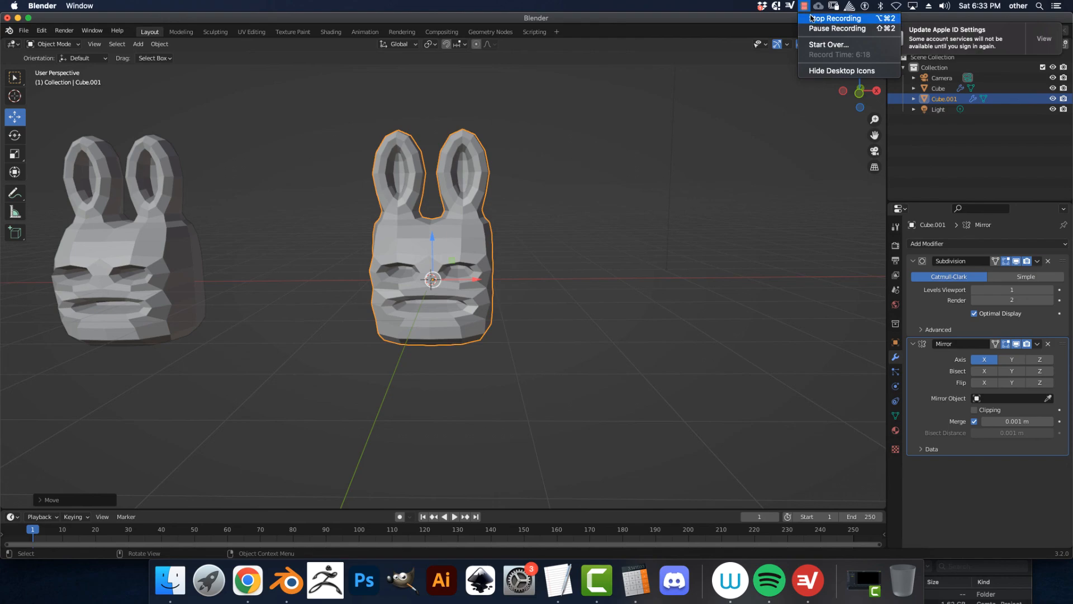